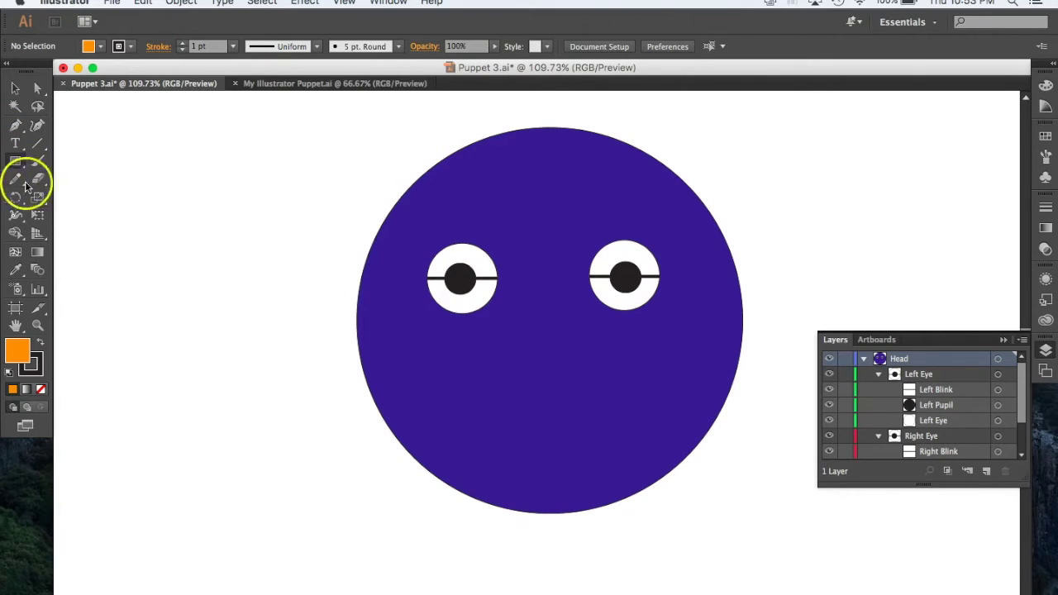
# - Draw an orange triangle between the puppet's two eyes with the Polygon tool, reducing the shape to three sides
pyautogui.click(16, 164)
pyautogui.moveTo(16, 164); pyautogui.dragTo(68, 213)
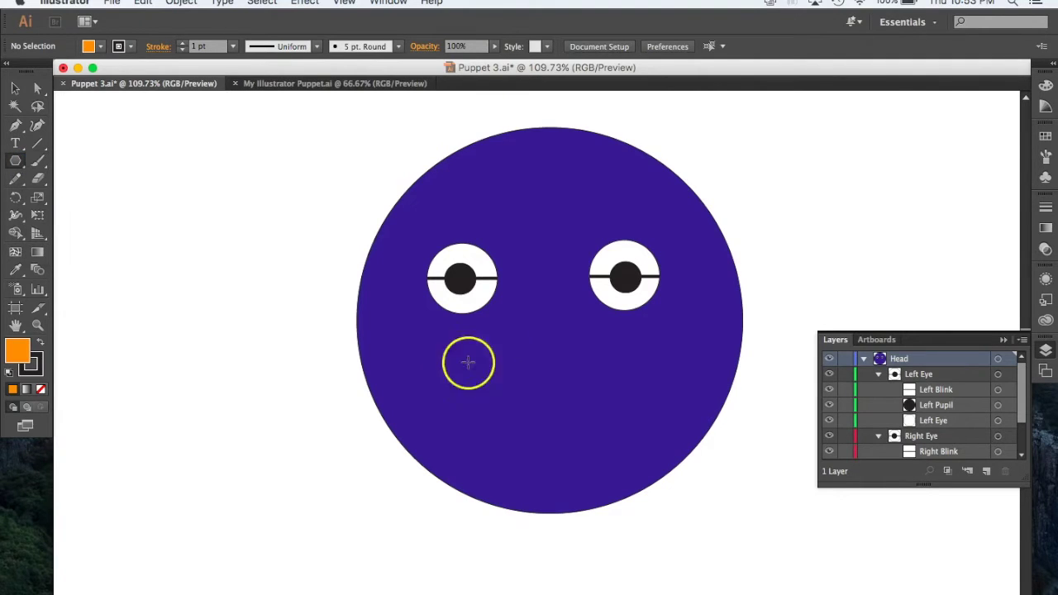
pyautogui.moveTo(531, 300); pyautogui.dragTo(529, 369)
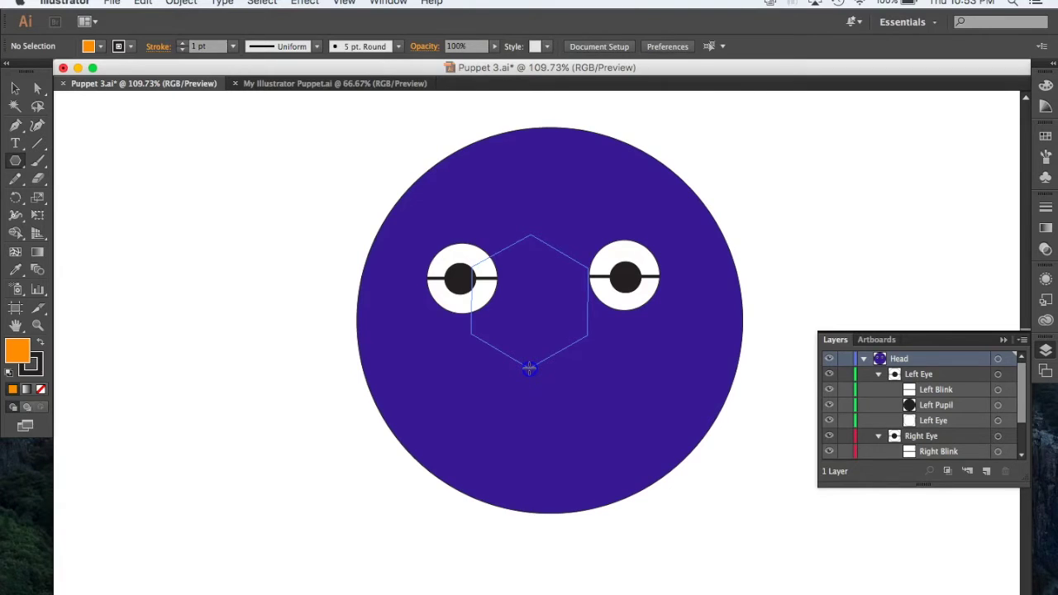
pyautogui.press('Down')
pyautogui.press('Down')
pyautogui.press('Down')
pyautogui.moveTo(529, 369); pyautogui.dragTo(584, 333)
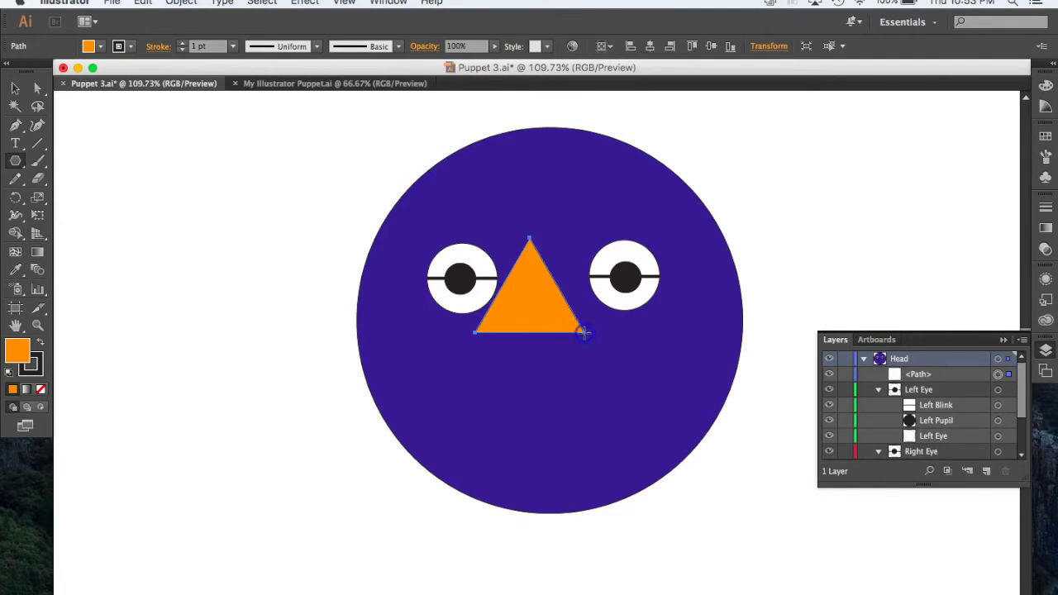
# - Move the orange triangle down to the middle of the face and rename its layer Nose
pyautogui.click(16, 88)
pyautogui.moveTo(535, 304); pyautogui.dragTo(542, 355)
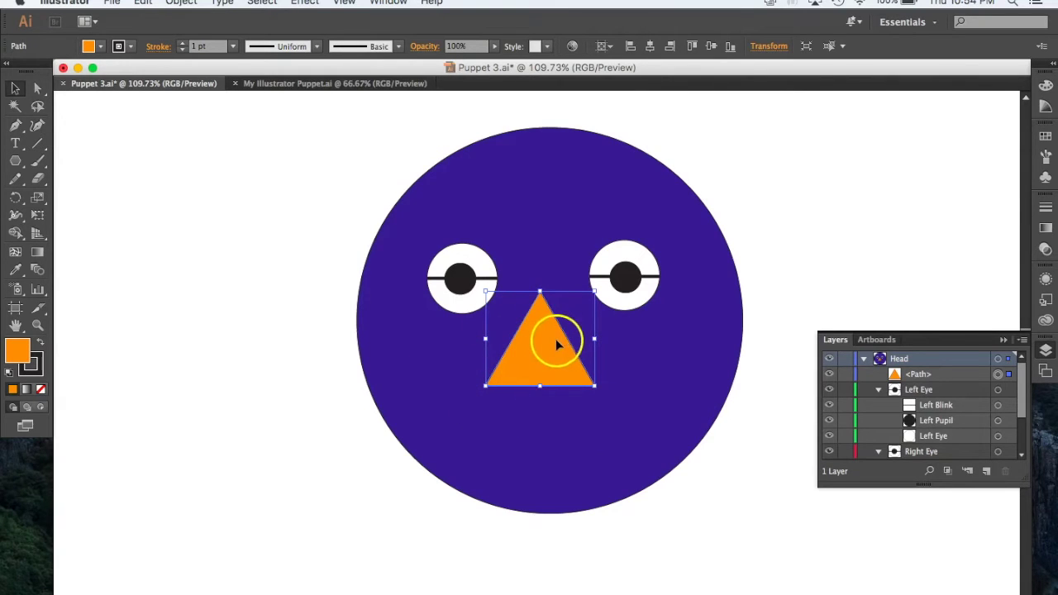
pyautogui.doubleClick(920, 375)
pyautogui.write('Nose')
pyautogui.press('Return')
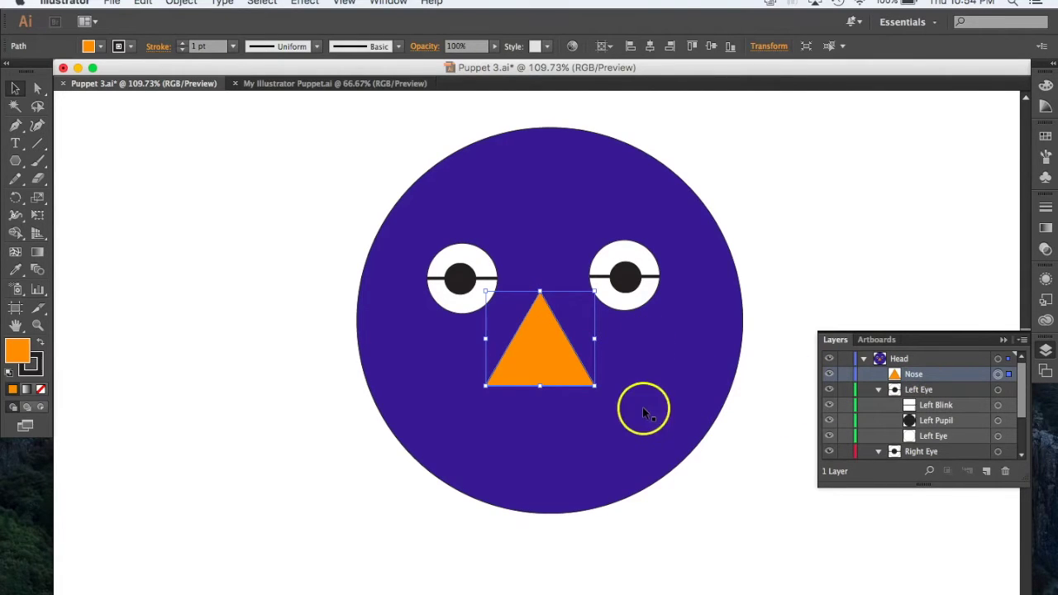
pyautogui.click(688, 400)
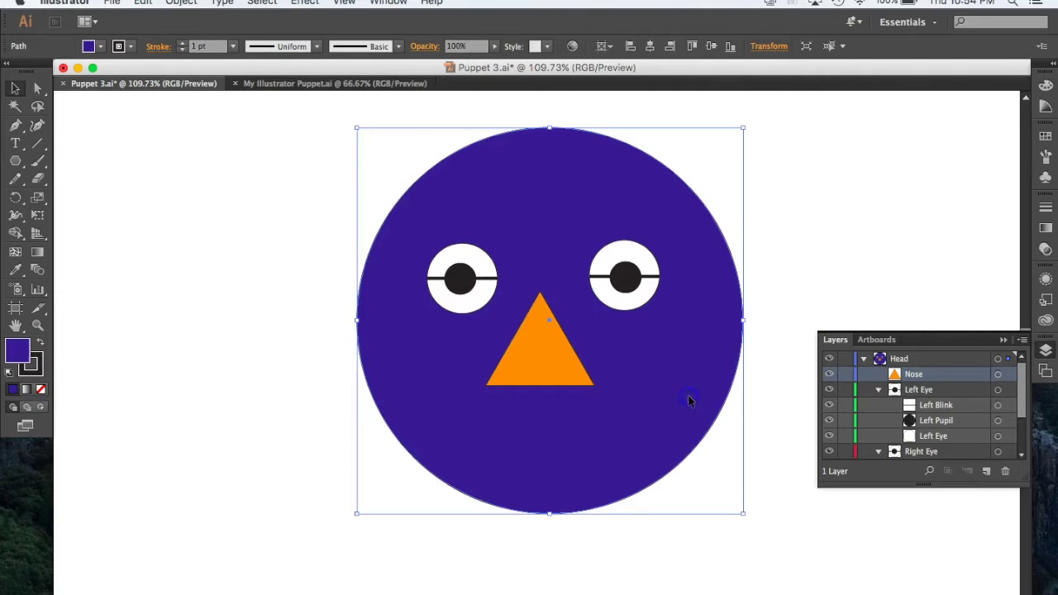
pyautogui.click(765, 335)
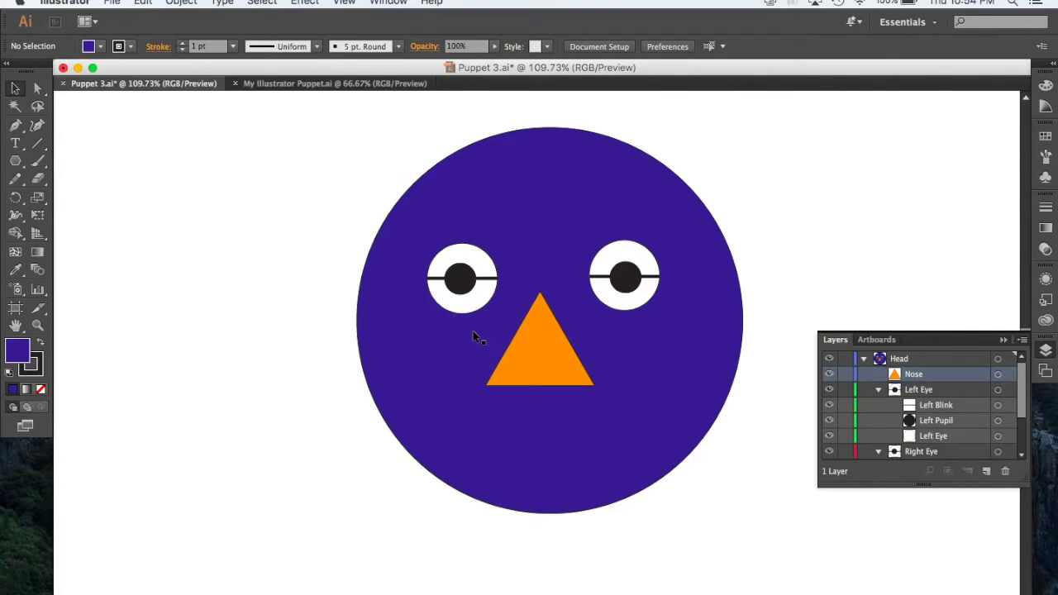
# - Copy the +Mouth group with all its mouth shapes from My Illustrator Puppet.ai into Puppet 3, placing it below the nose
pyautogui.click(347, 83)
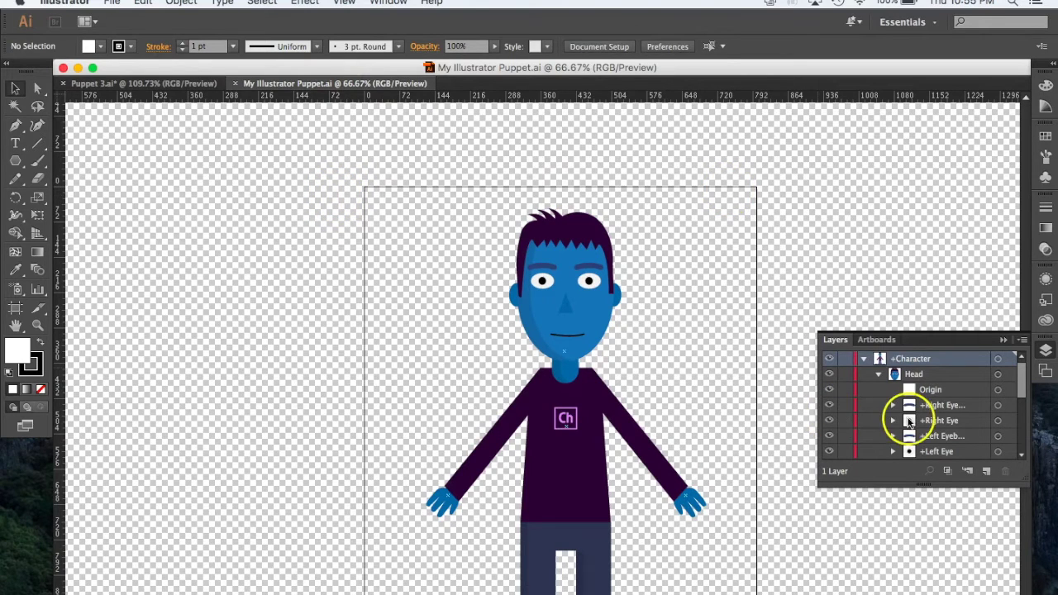
pyautogui.scroll(-5, 909, 422)
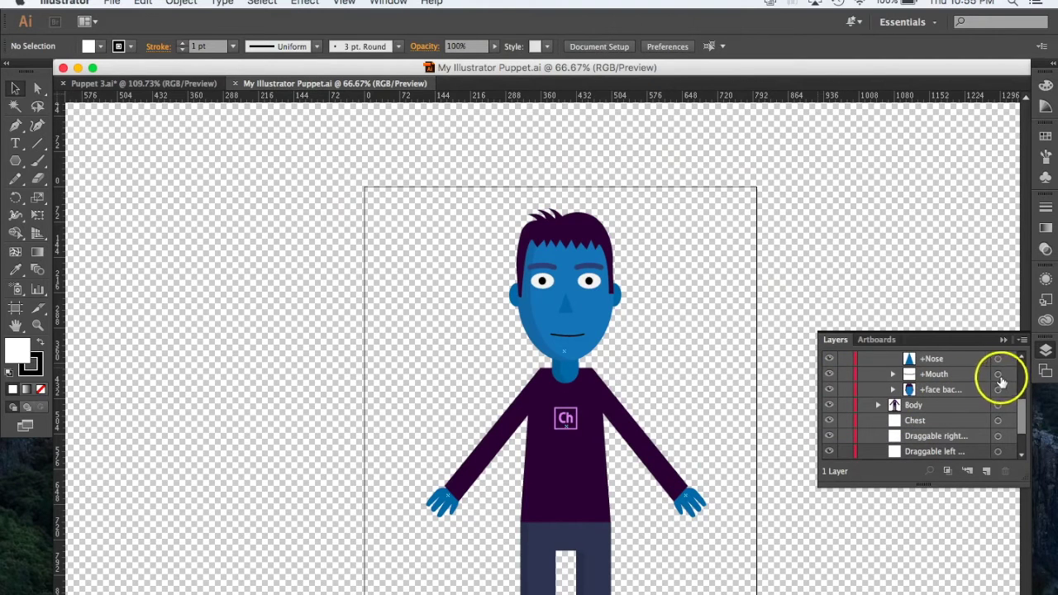
pyautogui.click(998, 376)
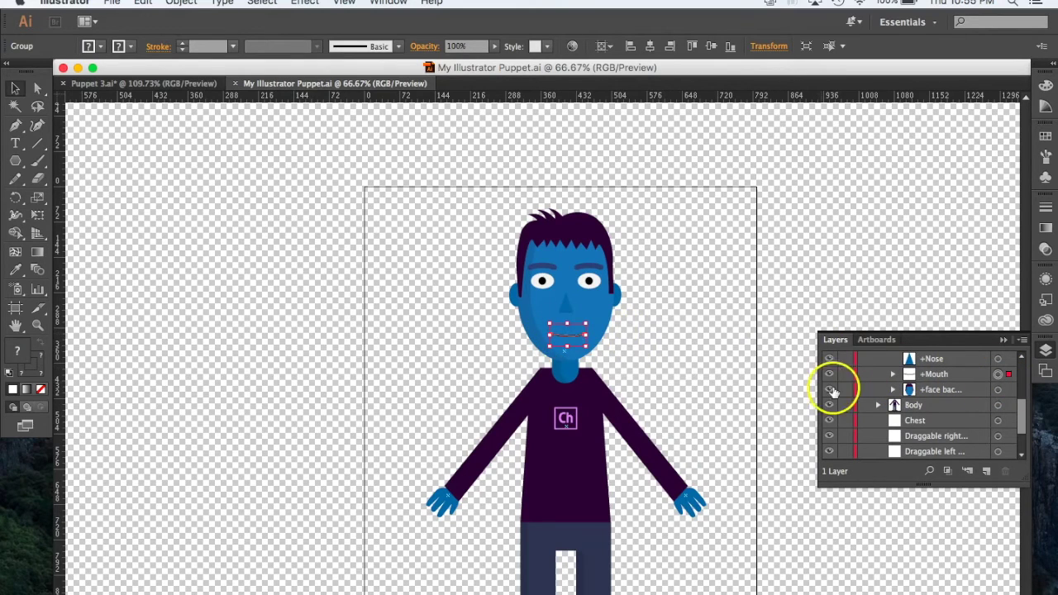
pyautogui.click(893, 375)
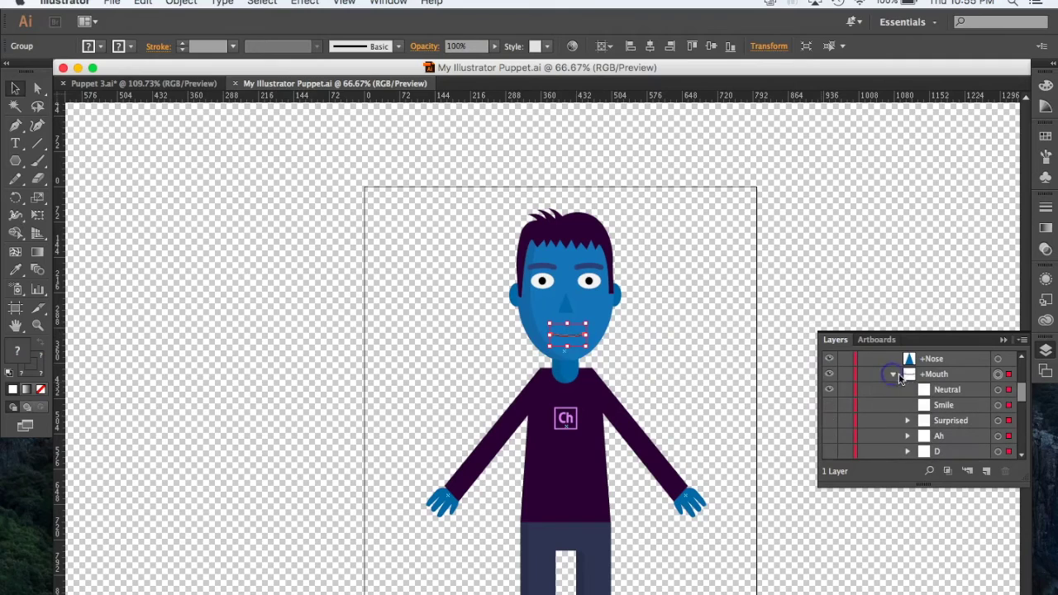
pyautogui.scroll(-5, 938, 424)
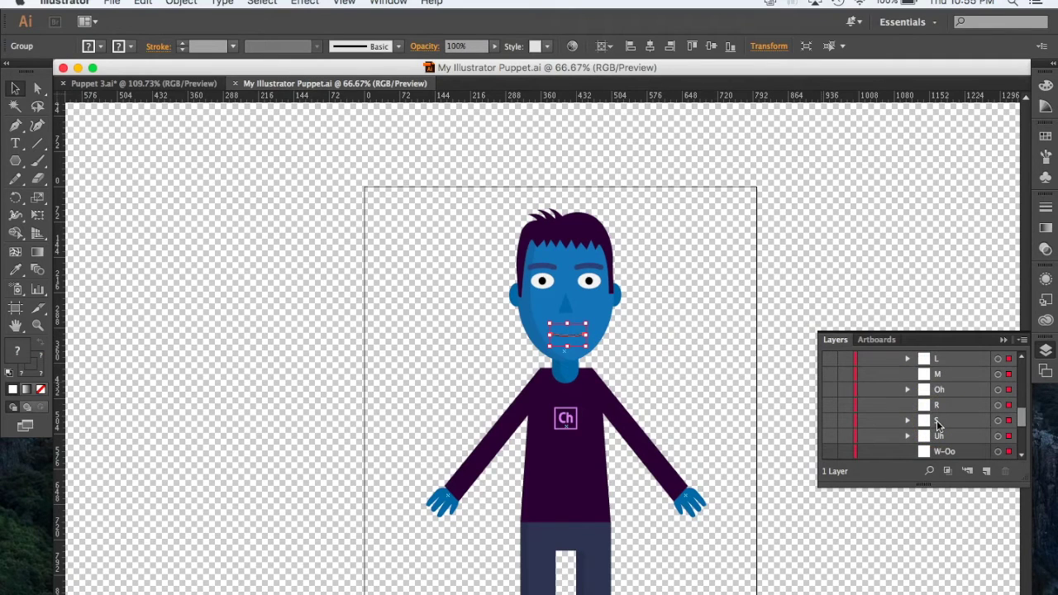
pyautogui.scroll(-1, 938, 423)
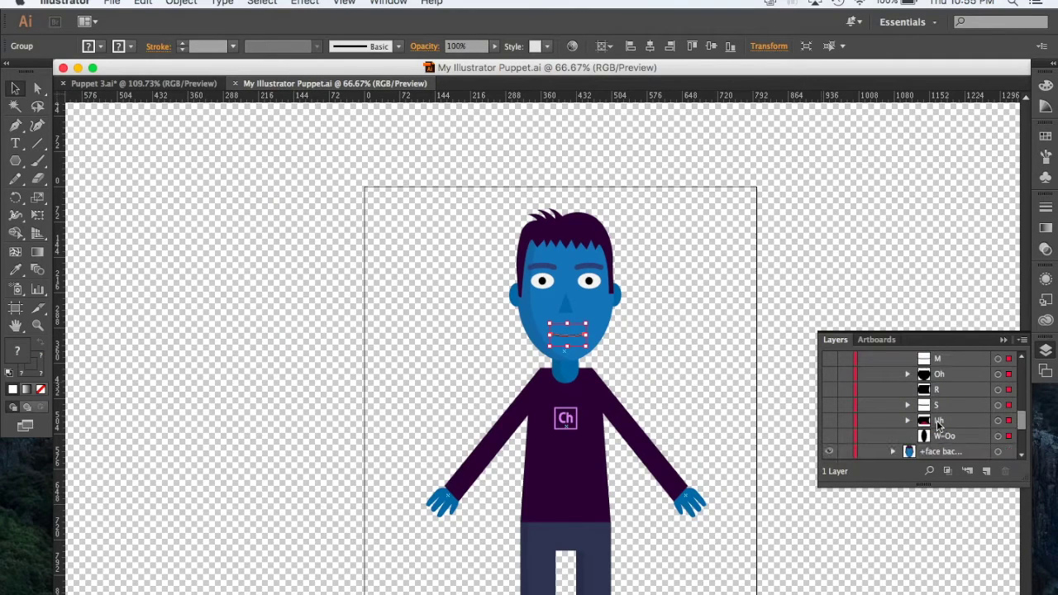
pyautogui.scroll(10, 967, 406)
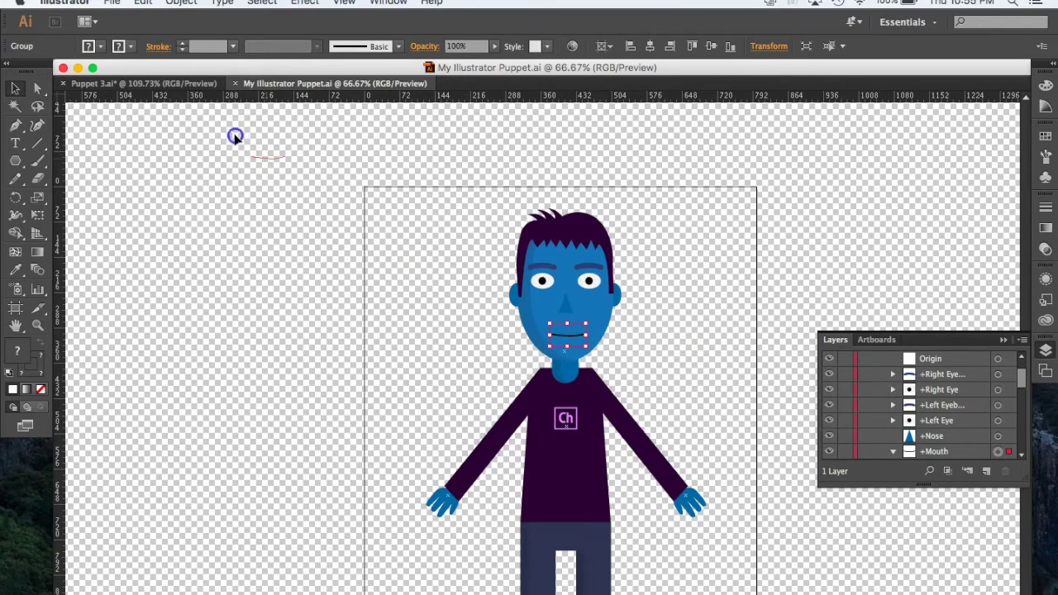
pyautogui.scroll(2, 240, 136)
pyautogui.click(155, 83)
pyautogui.moveTo(155, 84); pyautogui.dragTo(548, 456)
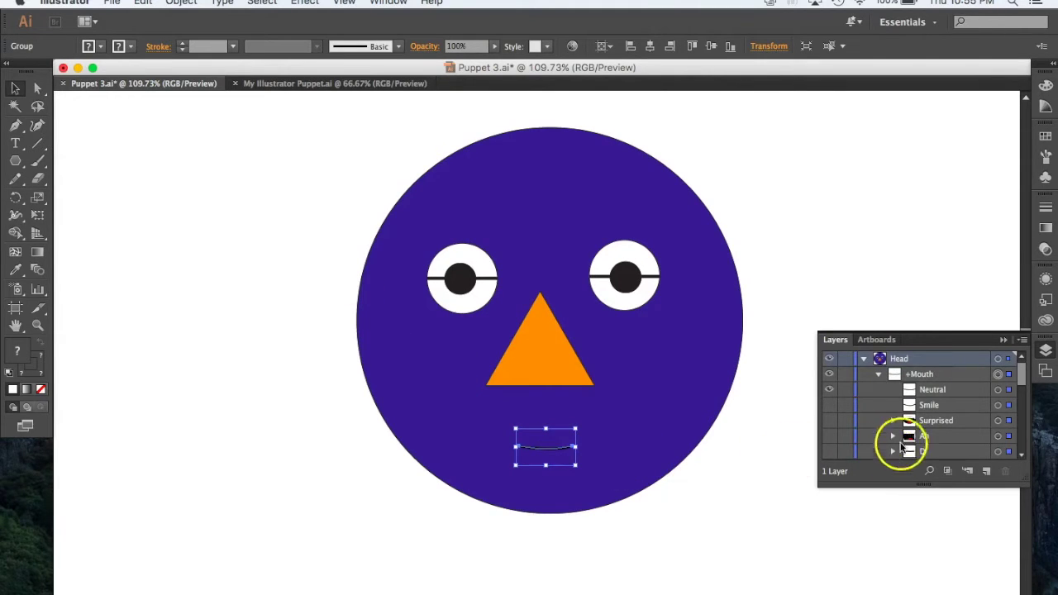
# - Enlarge the +Mouth group on both sides to about the nose's width and save the Puppet 3 file
pyautogui.scroll(-5, 921, 426)
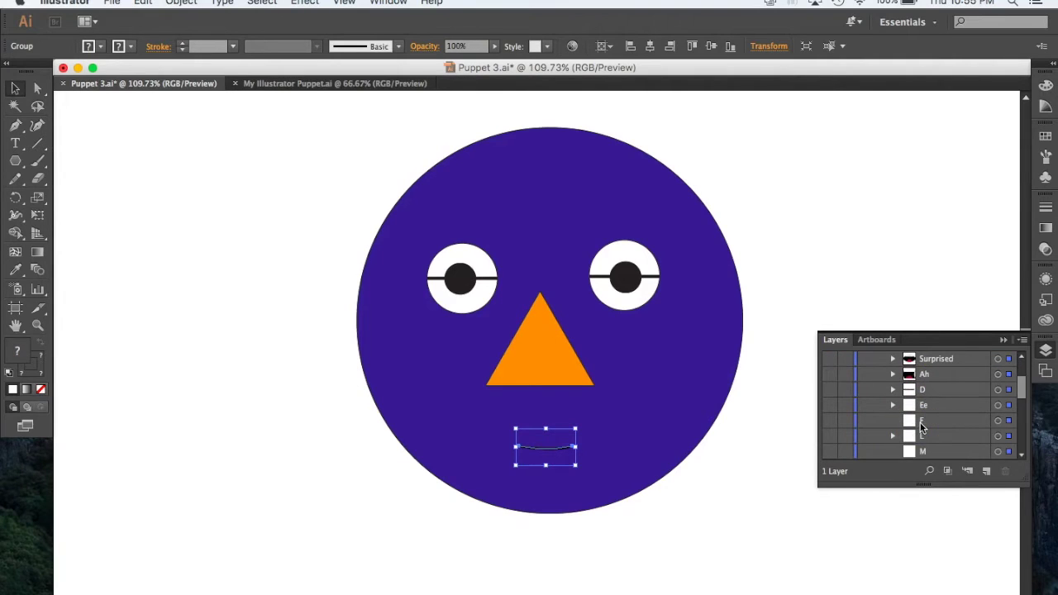
pyautogui.scroll(-2, 921, 425)
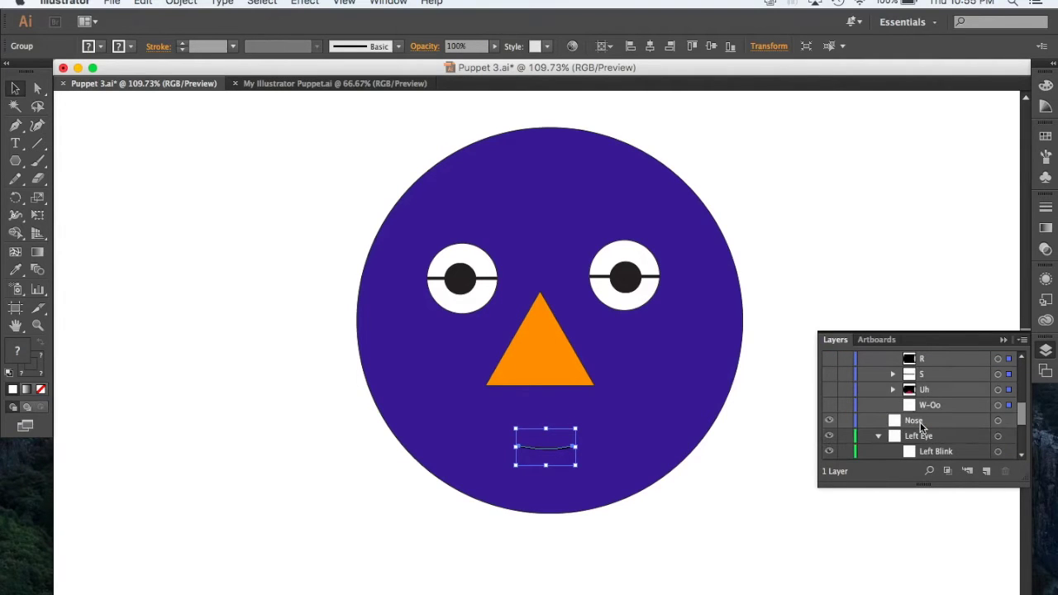
pyautogui.scroll(7, 922, 424)
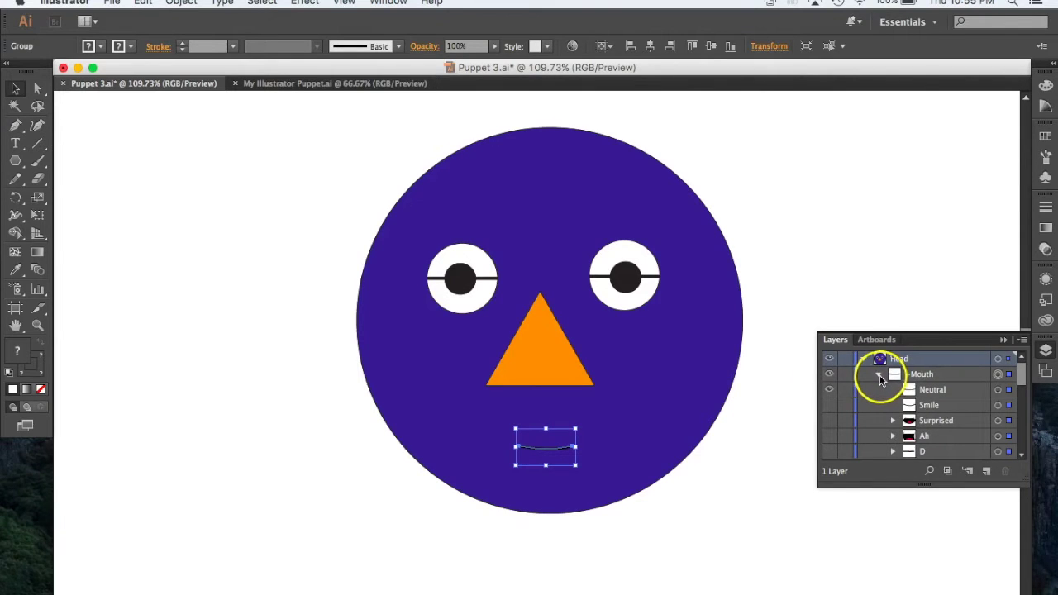
pyautogui.moveTo(576, 429); pyautogui.dragTo(600, 415)
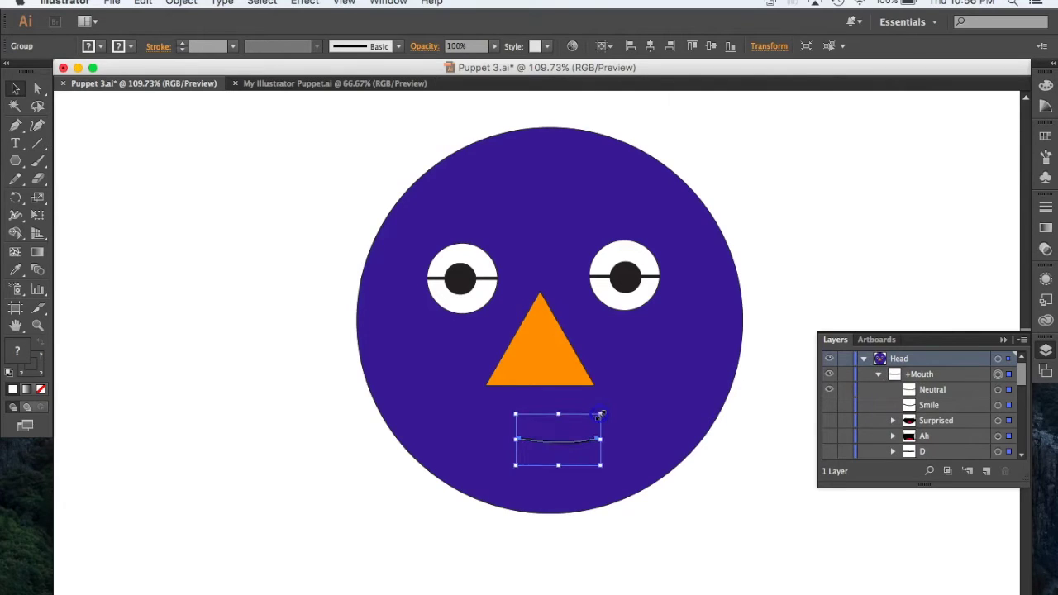
pyautogui.moveTo(516, 413); pyautogui.dragTo(494, 406)
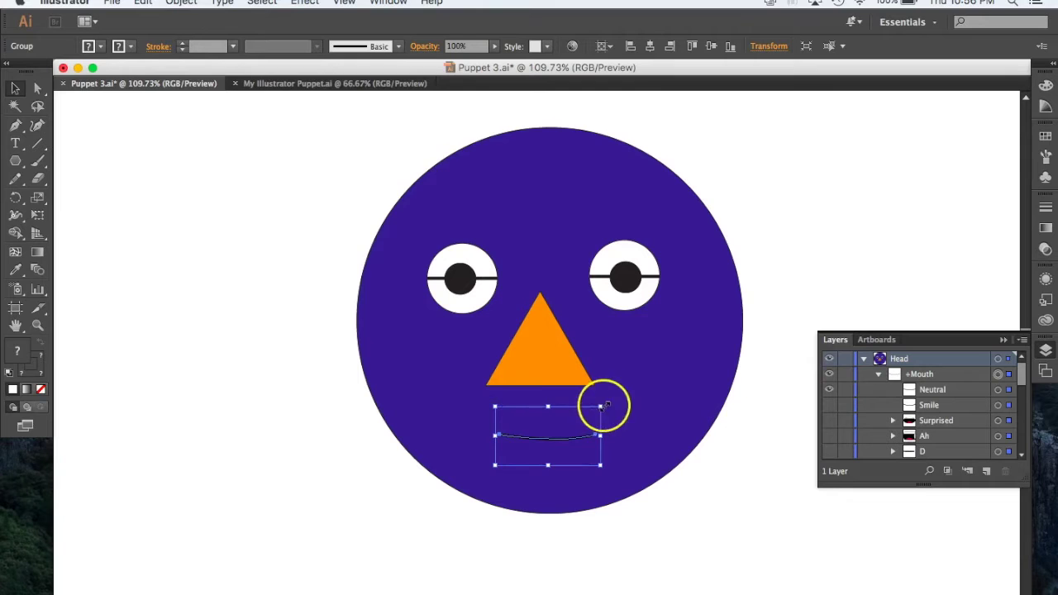
pyautogui.click(644, 403)
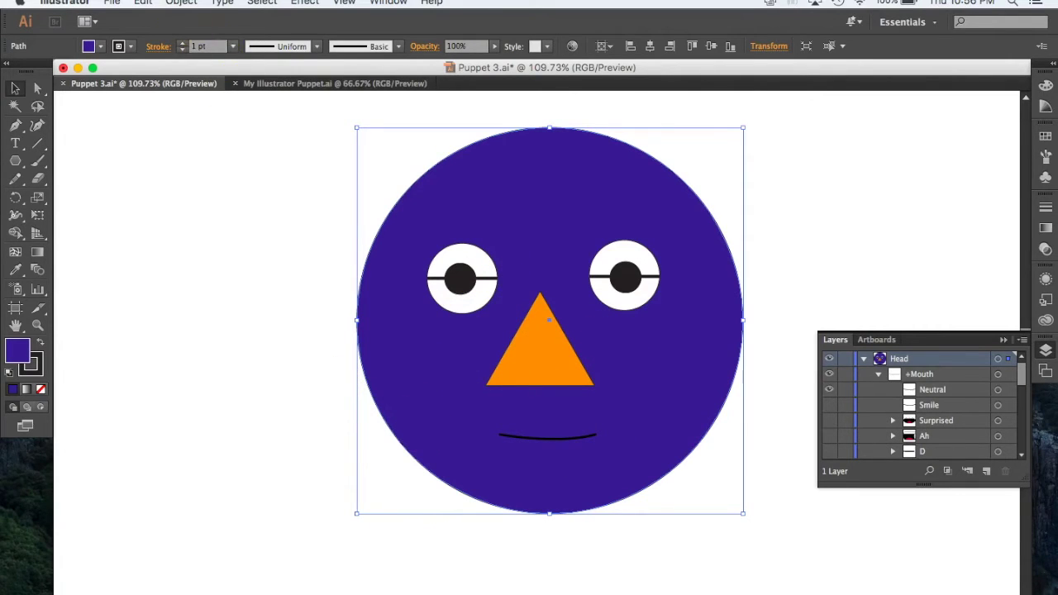
pyautogui.click(114, 2)
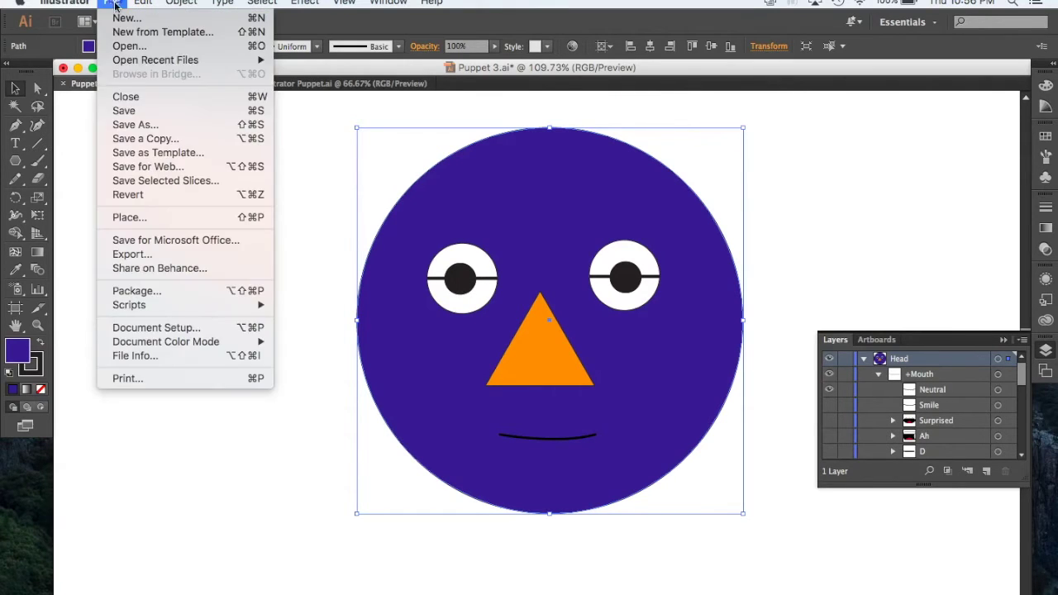
pyautogui.click(116, 110)
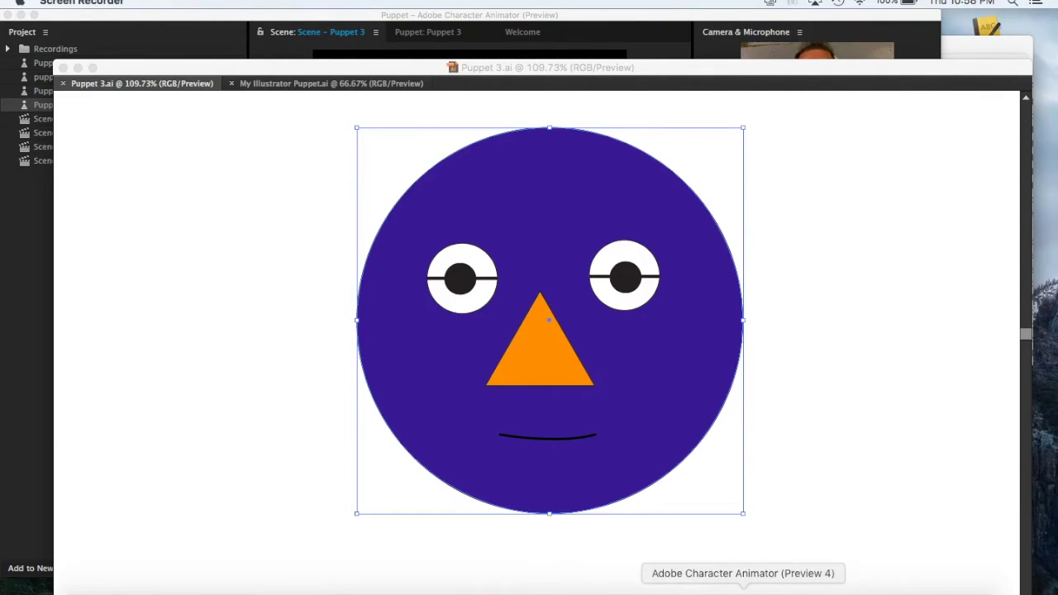
# - Switch to Adobe Character Animator and test Puppet 3's mouth and head movement in its scene
pyautogui.click(743, 588)
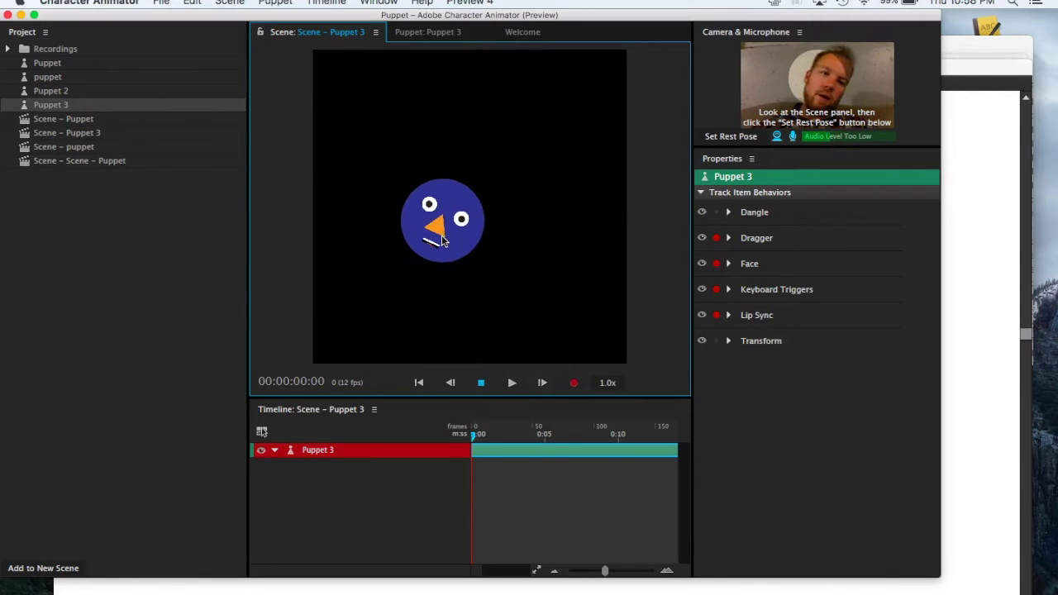
pyautogui.moveTo(442, 238)
pyautogui.mouseDown()
pyautogui.moveTo(449, 254)
pyautogui.moveTo(448, 232)
pyautogui.moveTo(437, 274)
pyautogui.moveTo(476, 245)
pyautogui.moveTo(465, 200)
pyautogui.moveTo(450, 262)
pyautogui.moveTo(439, 255)
pyautogui.mouseUp()
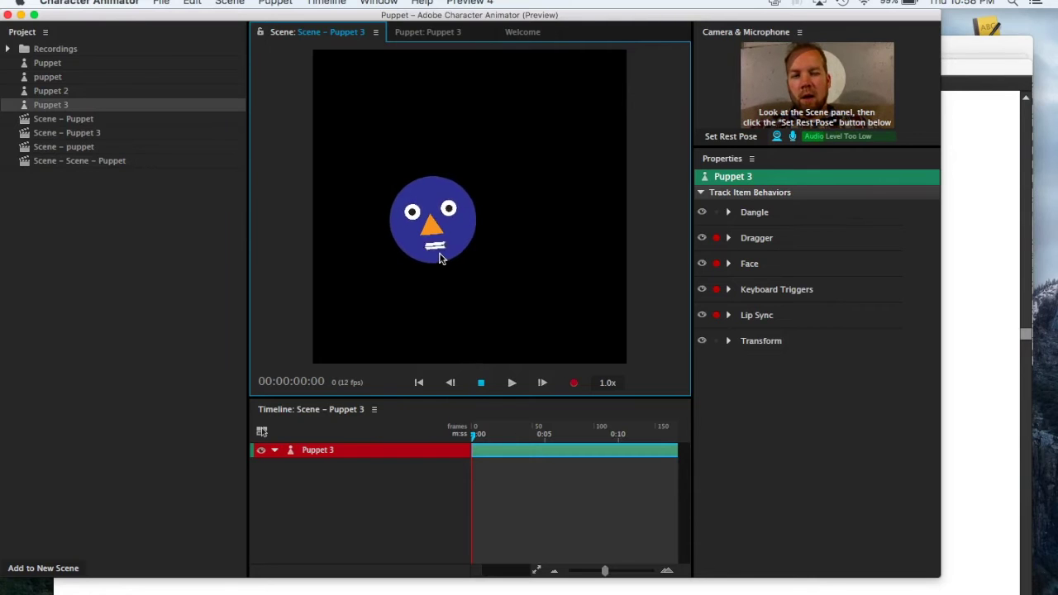
pyautogui.moveTo(440, 248); pyautogui.dragTo(482, 235)
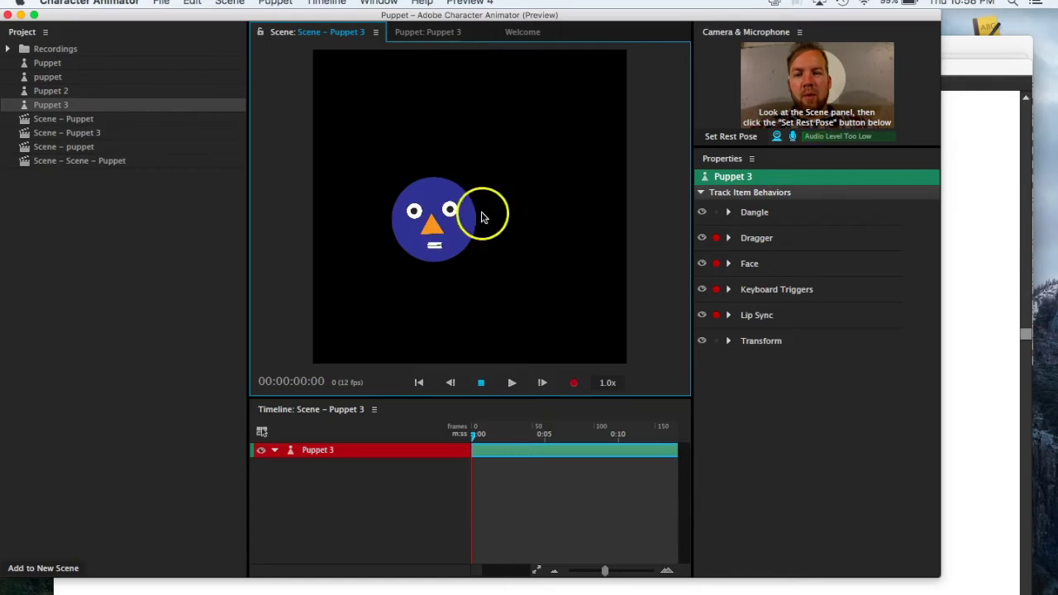
# - Assign the nose face tag to the Nose layer in Puppet 3's rig and return to the scene
pyautogui.click(453, 38)
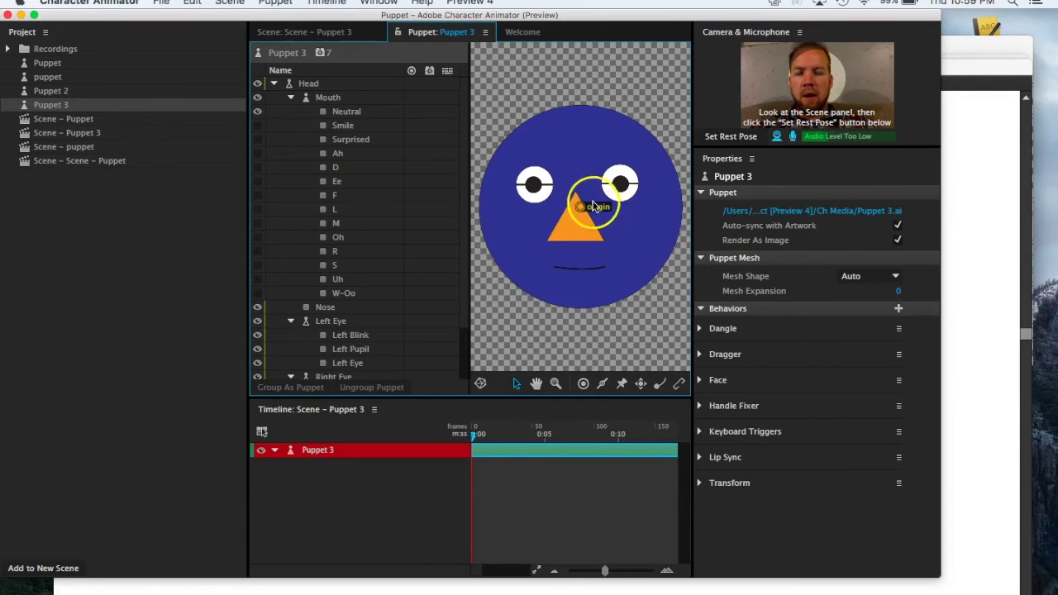
pyautogui.click(333, 99)
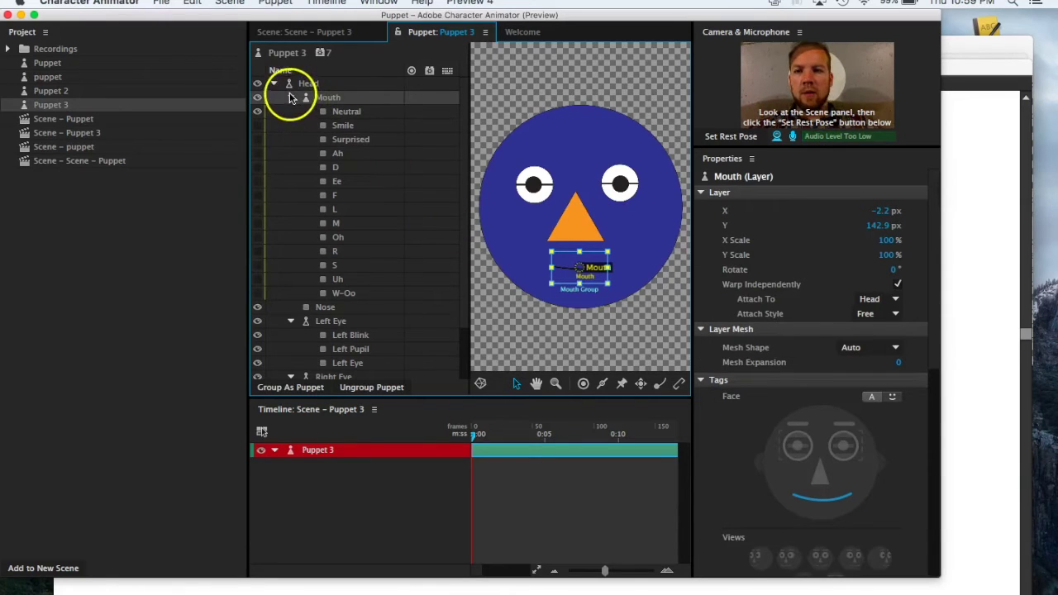
pyautogui.click(290, 98)
pyautogui.click(324, 111)
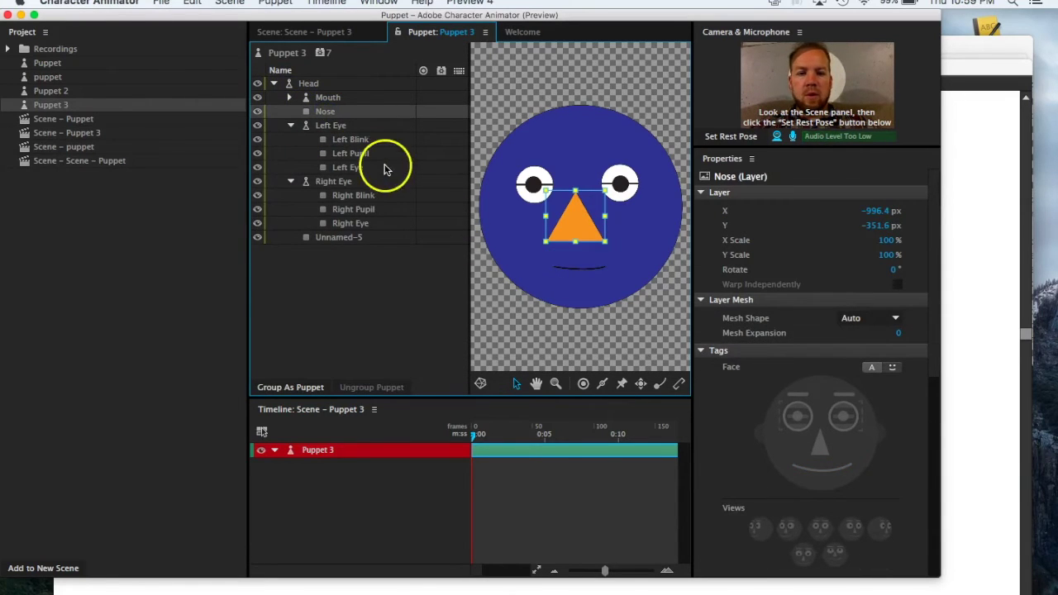
pyautogui.click(817, 453)
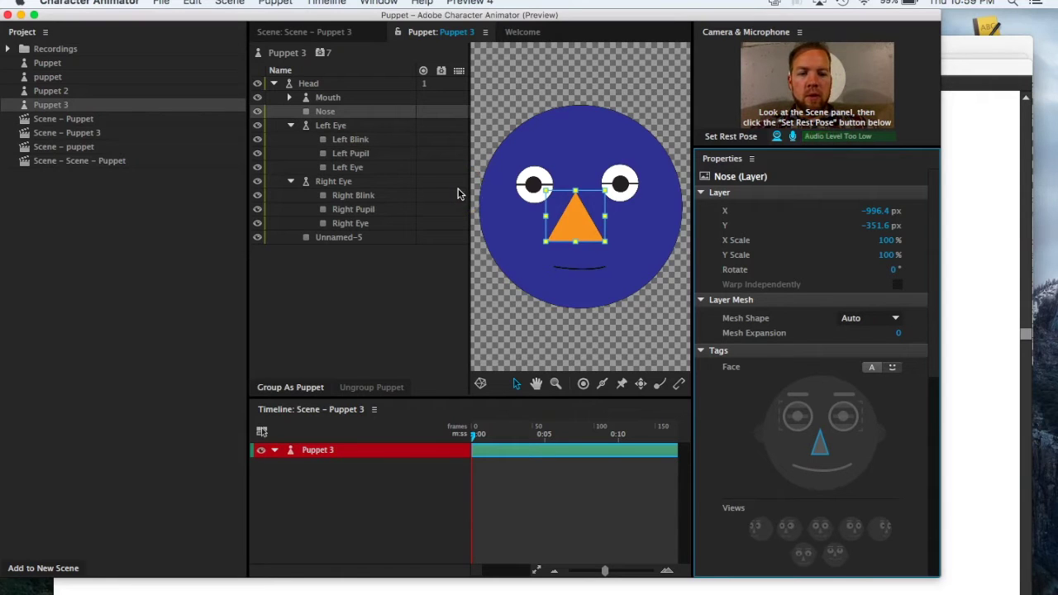
pyautogui.click(314, 32)
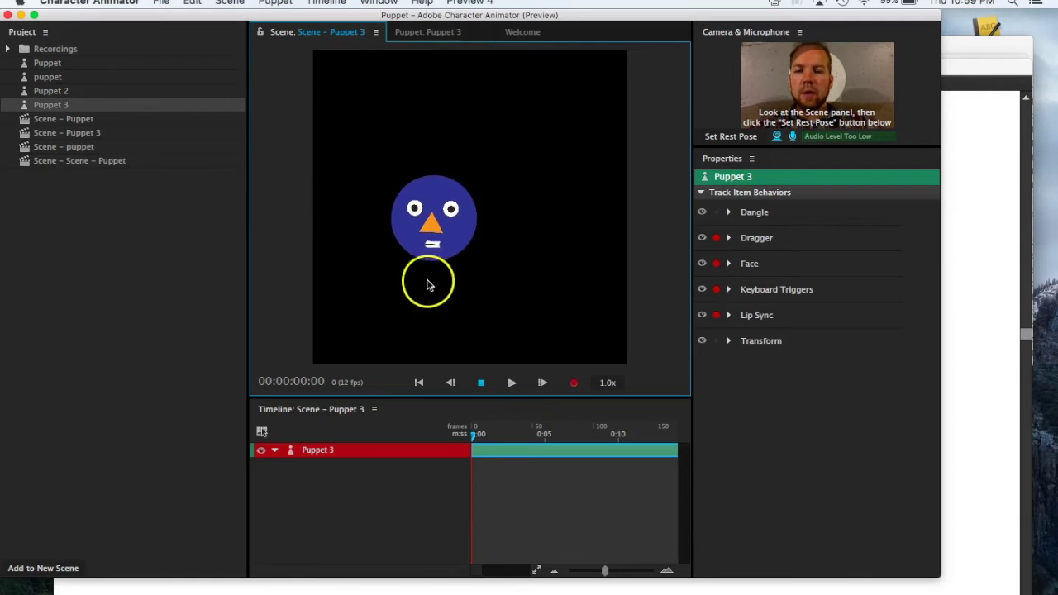
# - Switch back to Illustrator and draw a small upright ellipse as an ear overlapping the head circle's edge, beside the Left Eye
pyautogui.click(983, 304)
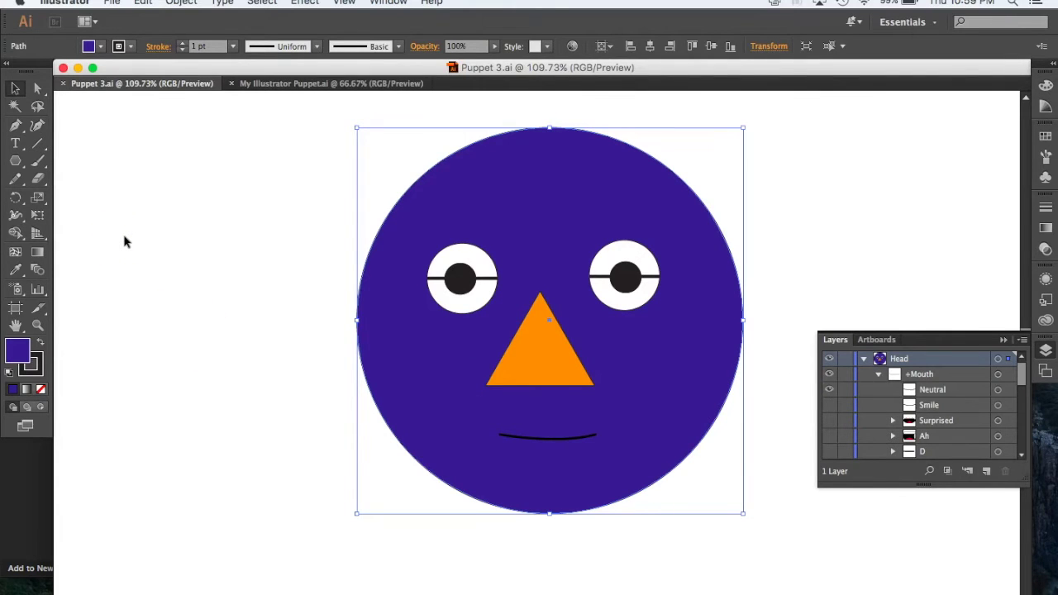
pyautogui.press('super+0')
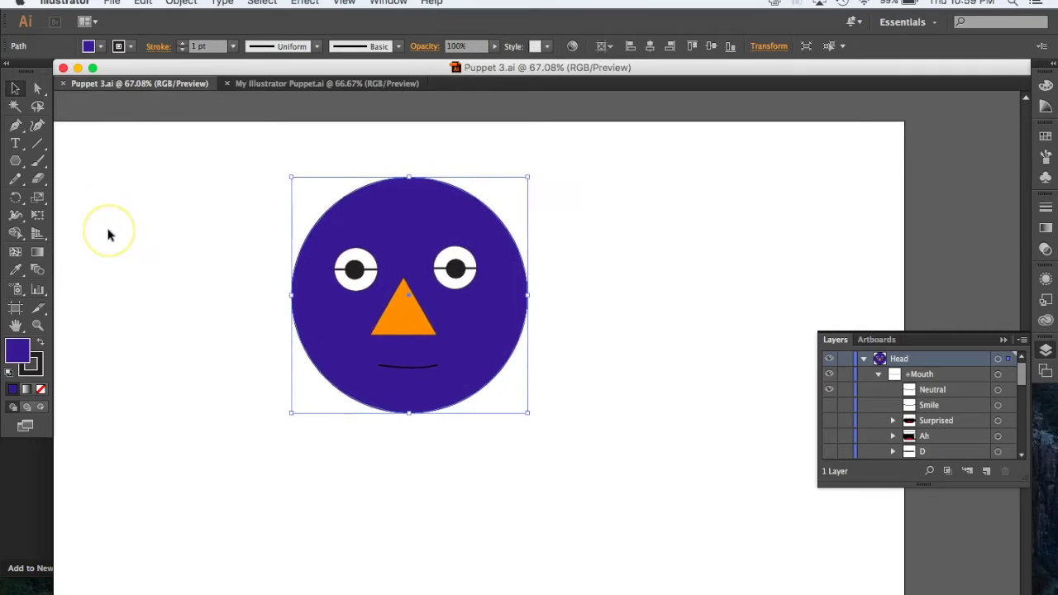
pyautogui.hscroll(-4, 108, 235)
pyautogui.moveTo(17, 164); pyautogui.dragTo(66, 193)
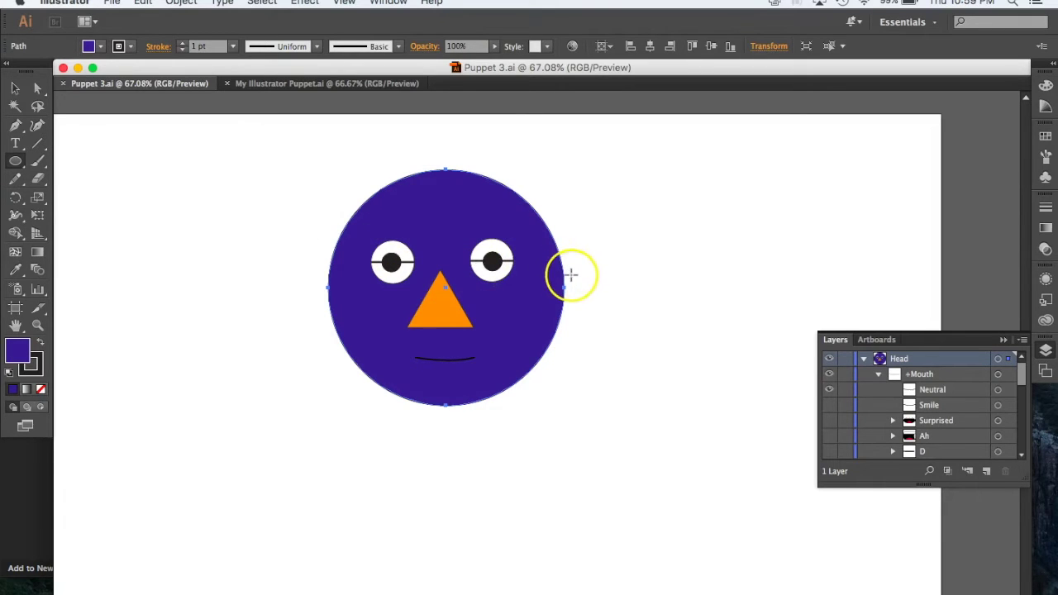
pyautogui.moveTo(587, 264); pyautogui.dragTo(567, 266)
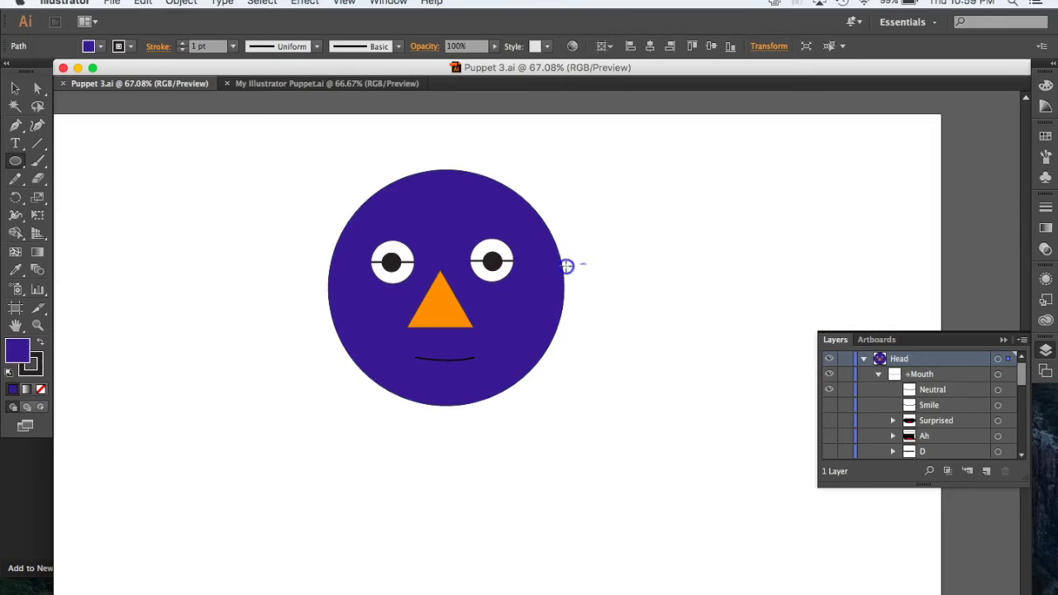
pyautogui.moveTo(548, 301); pyautogui.dragTo(542, 321)
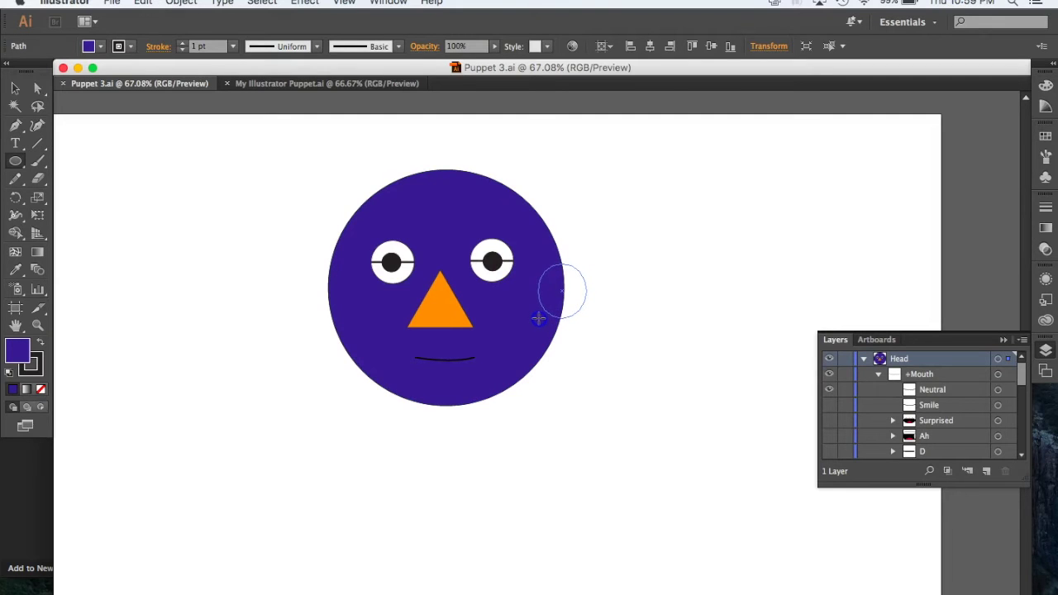
pyautogui.moveTo(540, 317); pyautogui.dragTo(539, 317)
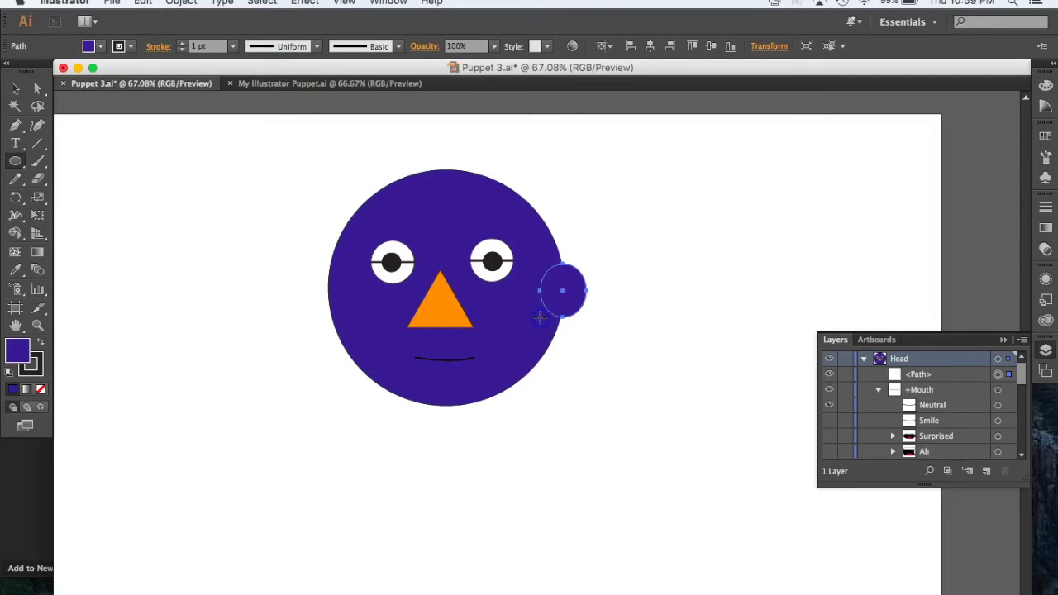
# - Fill the new ear ellipse with medium blue and rename its path Left ear
pyautogui.click(91, 46)
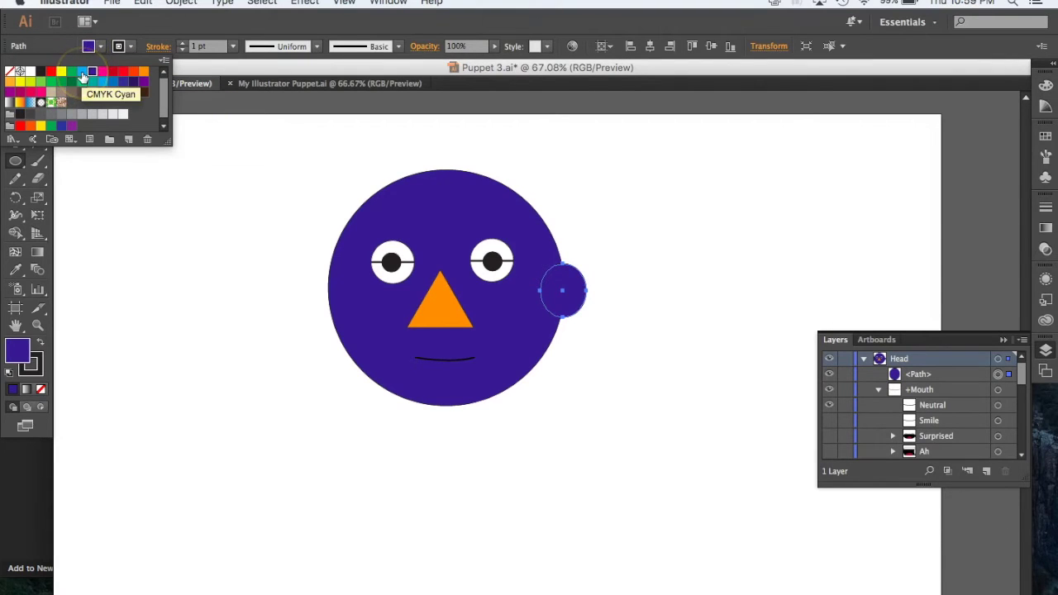
pyautogui.click(114, 84)
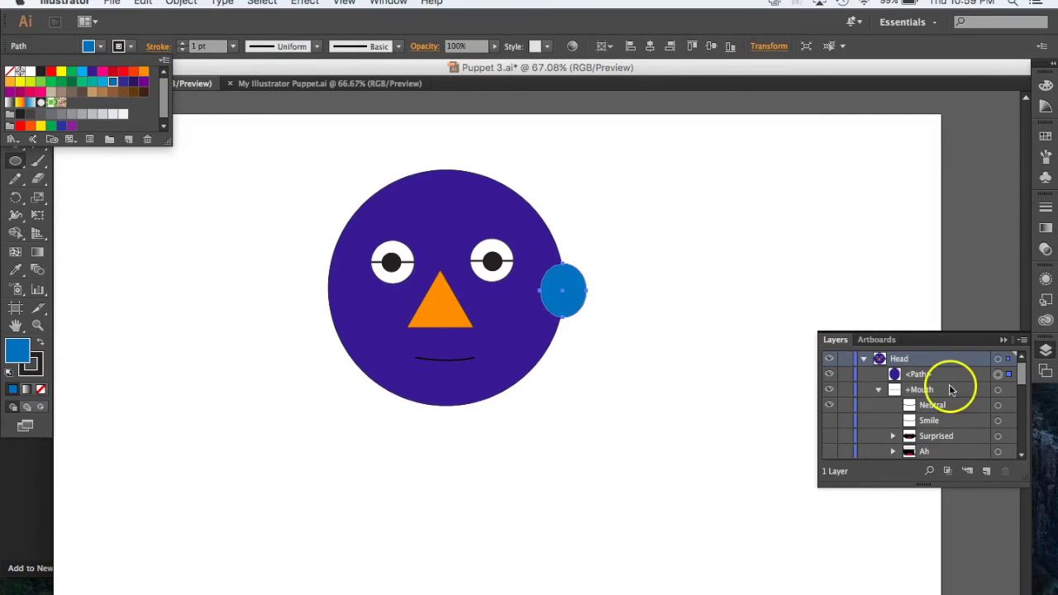
pyautogui.click(926, 377)
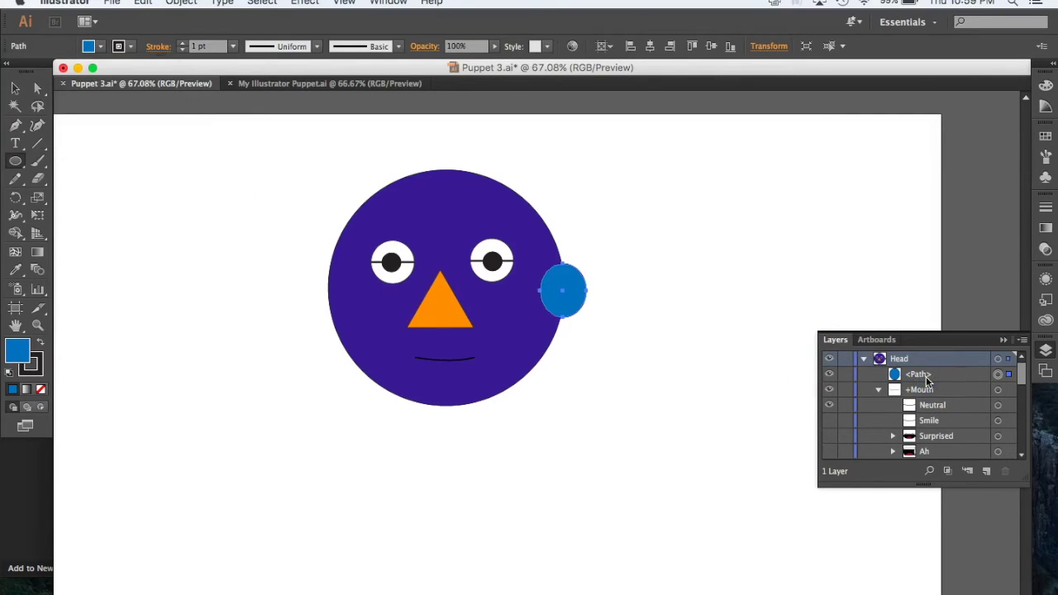
pyautogui.doubleClick(927, 377)
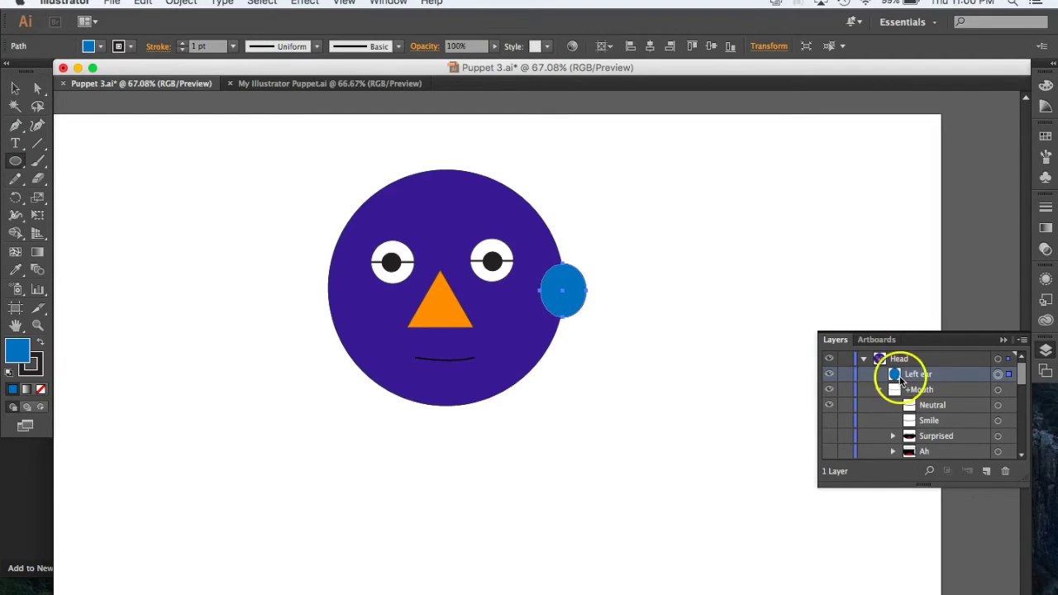
# - Duplicate the Left ear onto the opposite edge of the head and rename the copy Right ear
pyautogui.click(15, 87)
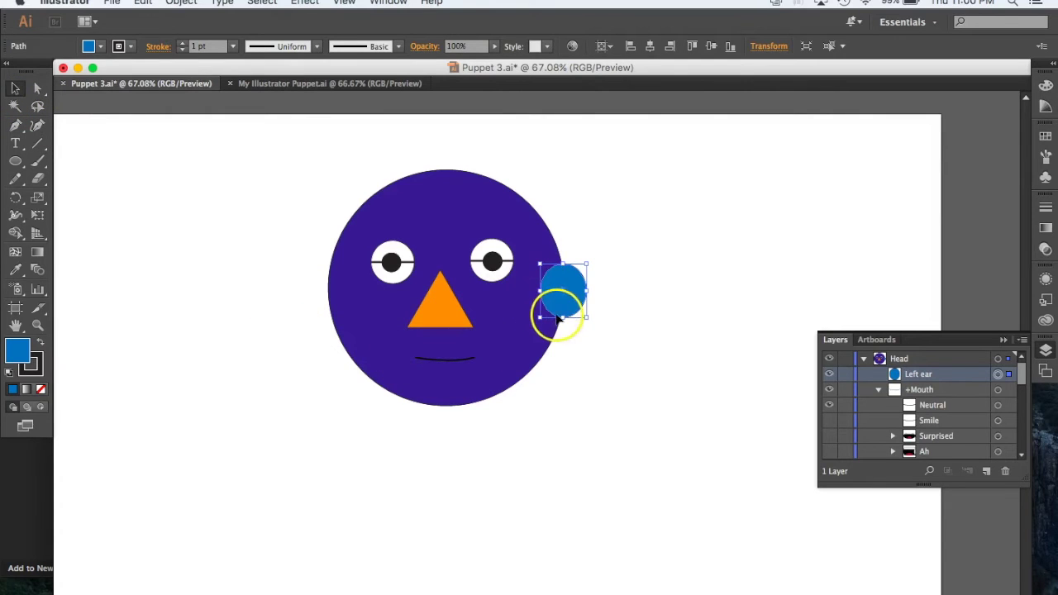
pyautogui.moveTo(569, 303); pyautogui.dragTo(332, 306)
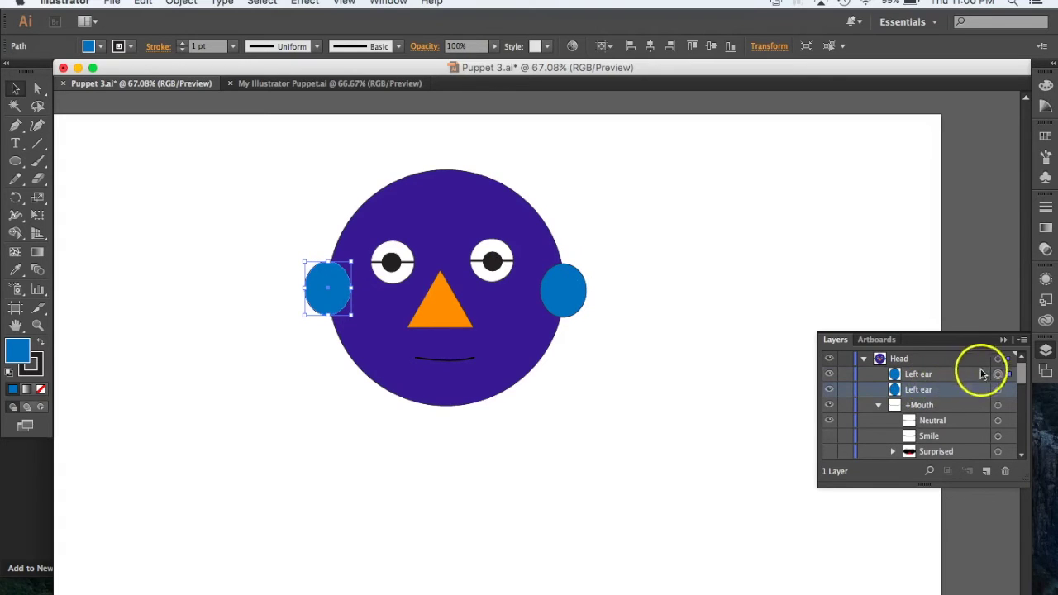
pyautogui.doubleClick(923, 374)
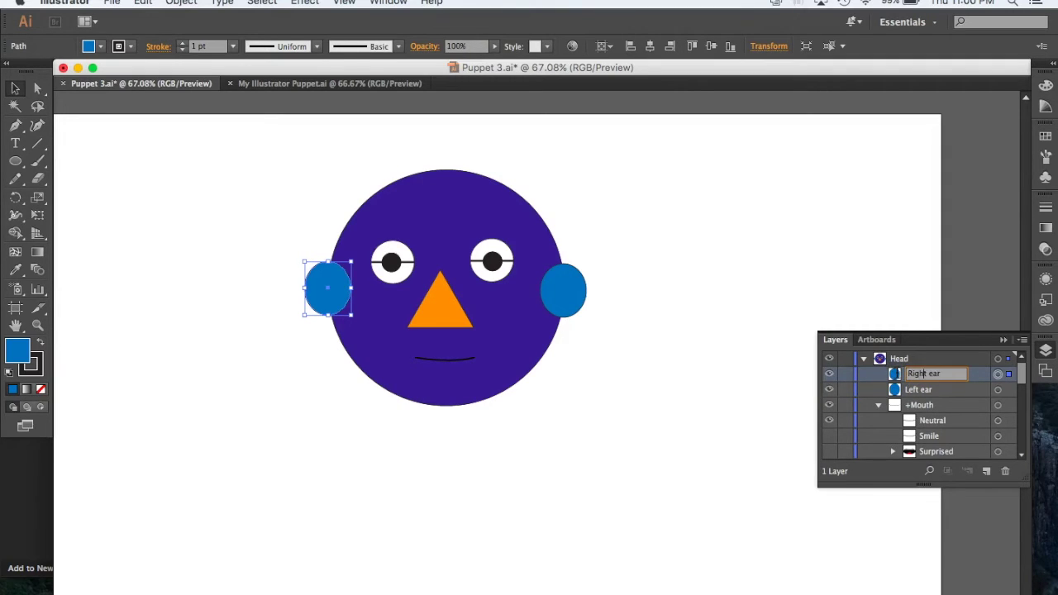
pyautogui.click(963, 388)
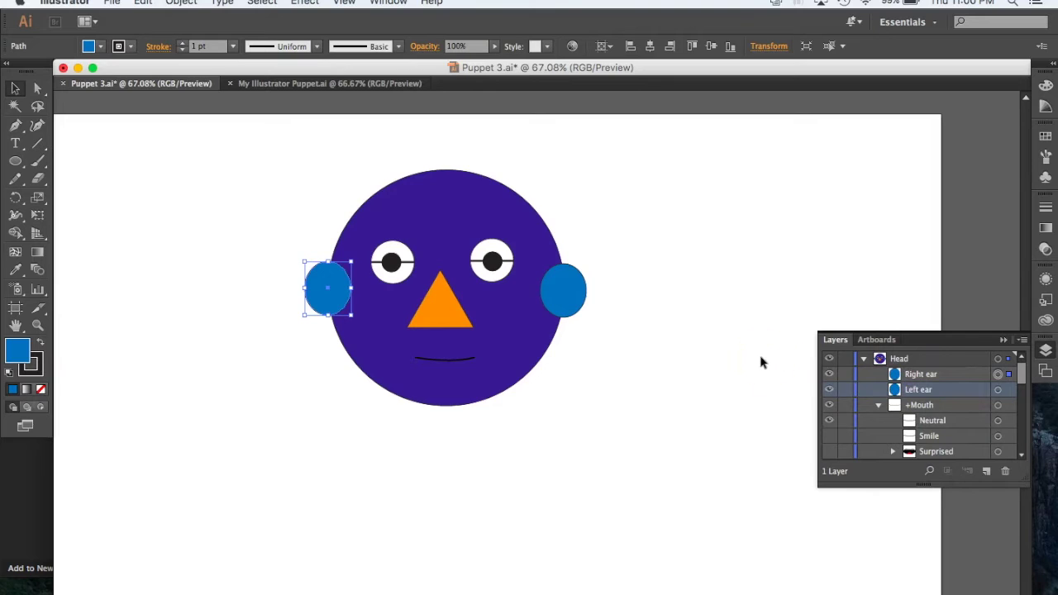
# - Collapse the +Mouth, Left Eye and Right Eye groups and move both ears beneath the head circle in the layer order
pyautogui.click(878, 405)
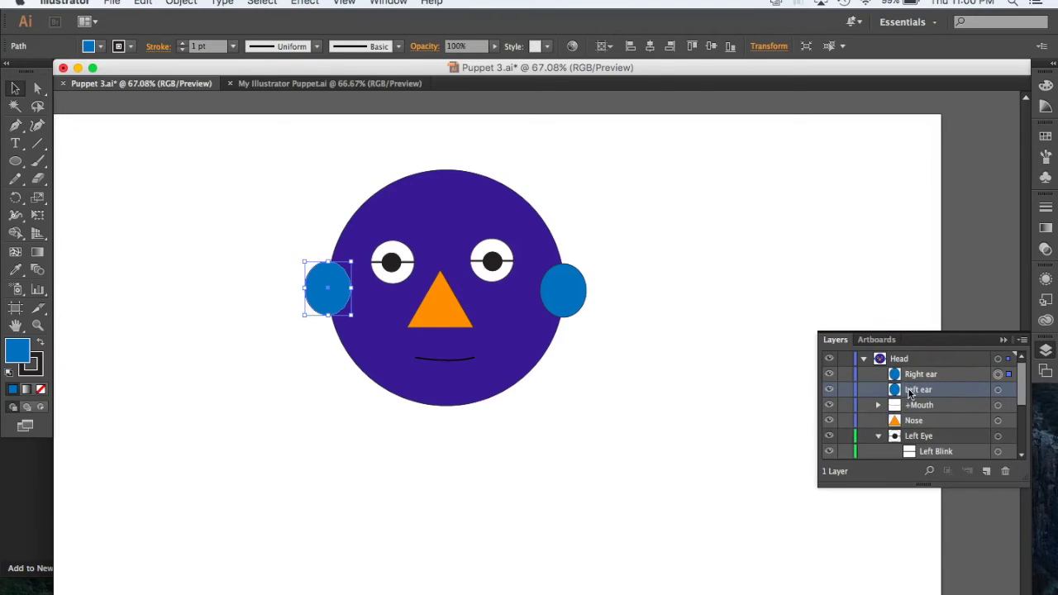
pyautogui.click(879, 436)
pyautogui.click(878, 451)
pyautogui.scroll(-1, 903, 437)
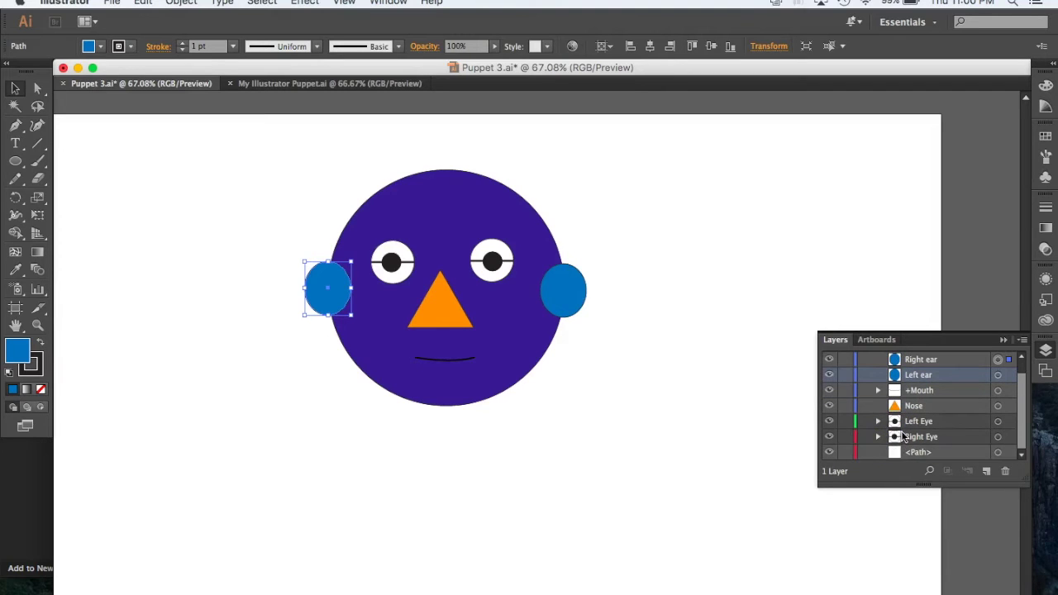
pyautogui.scroll(1, 902, 436)
pyautogui.moveTo(917, 391); pyautogui.dragTo(919, 450)
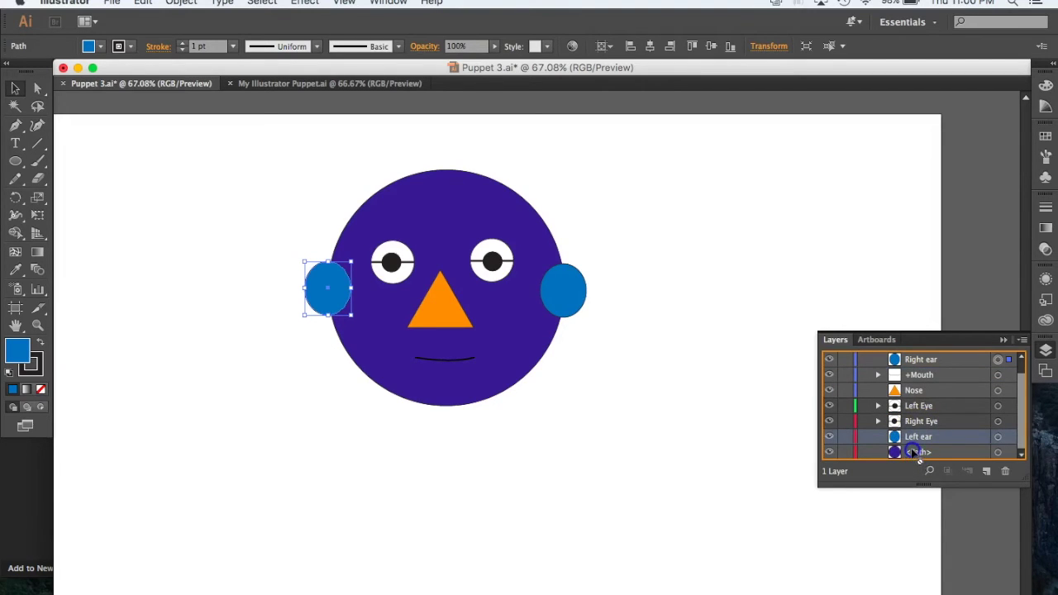
pyautogui.moveTo(909, 440); pyautogui.dragTo(911, 445)
pyautogui.moveTo(913, 452); pyautogui.dragTo(911, 432)
pyautogui.moveTo(908, 361); pyautogui.dragTo(907, 446)
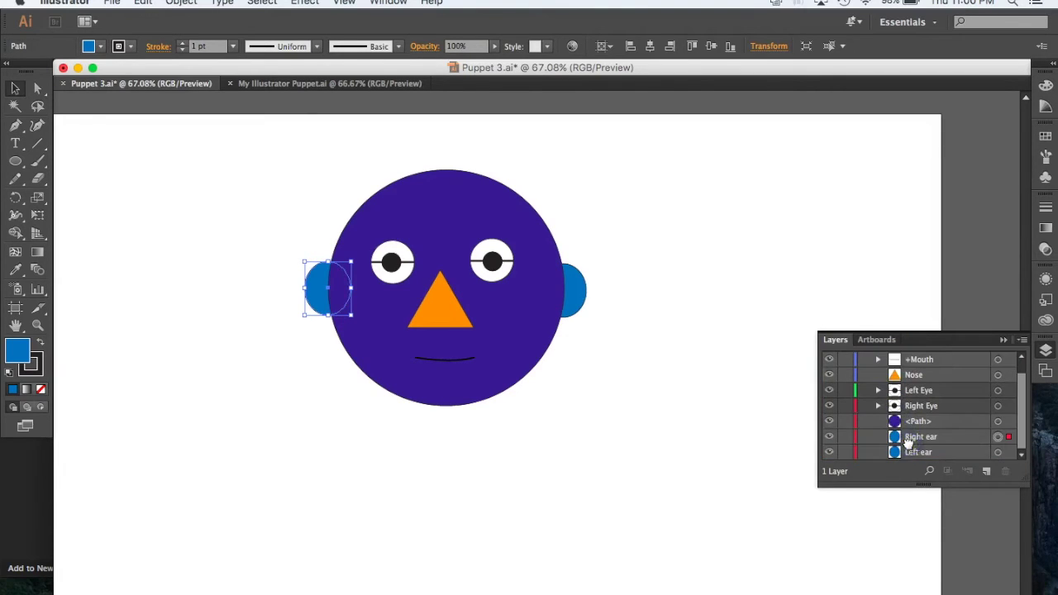
pyautogui.click(762, 444)
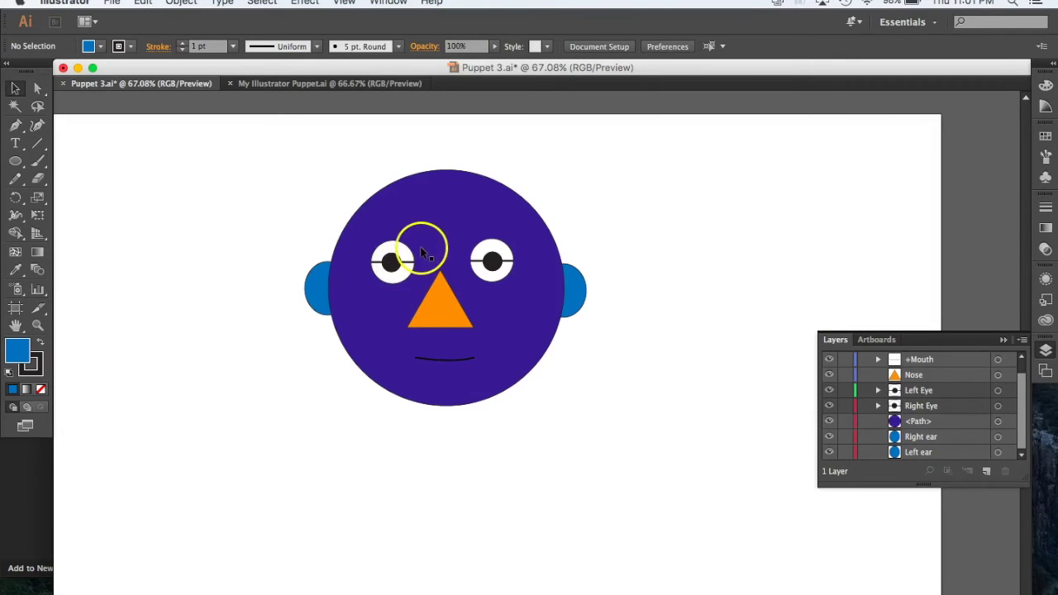
# - Draw a thin blue rounded rectangle above the Right Eye as an eyebrow and rename it Right eyebrow
pyautogui.moveTo(13, 164); pyautogui.dragTo(53, 171)
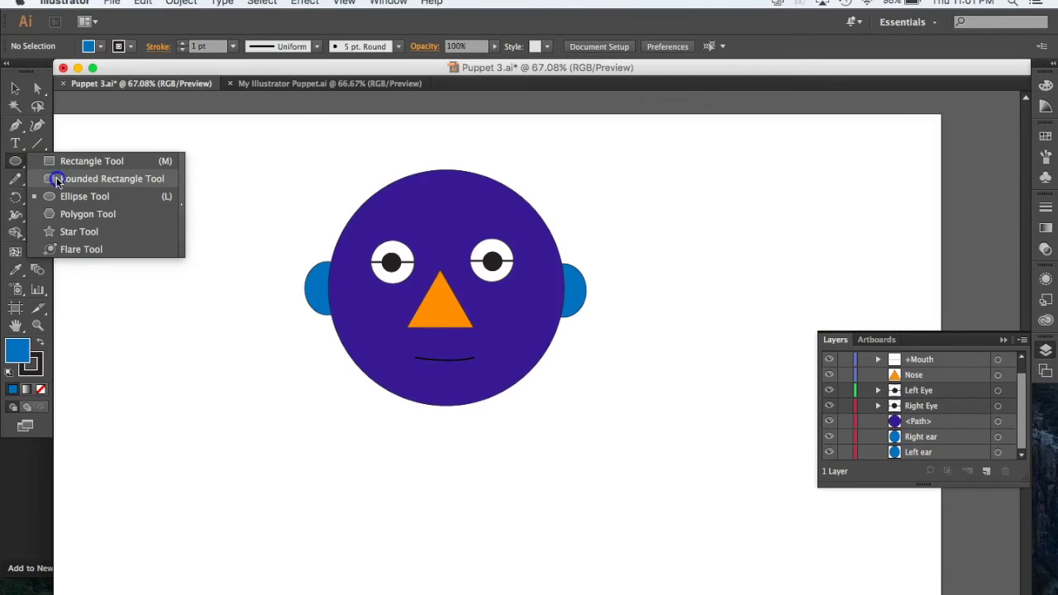
pyautogui.moveTo(56, 176); pyautogui.dragTo(56, 177)
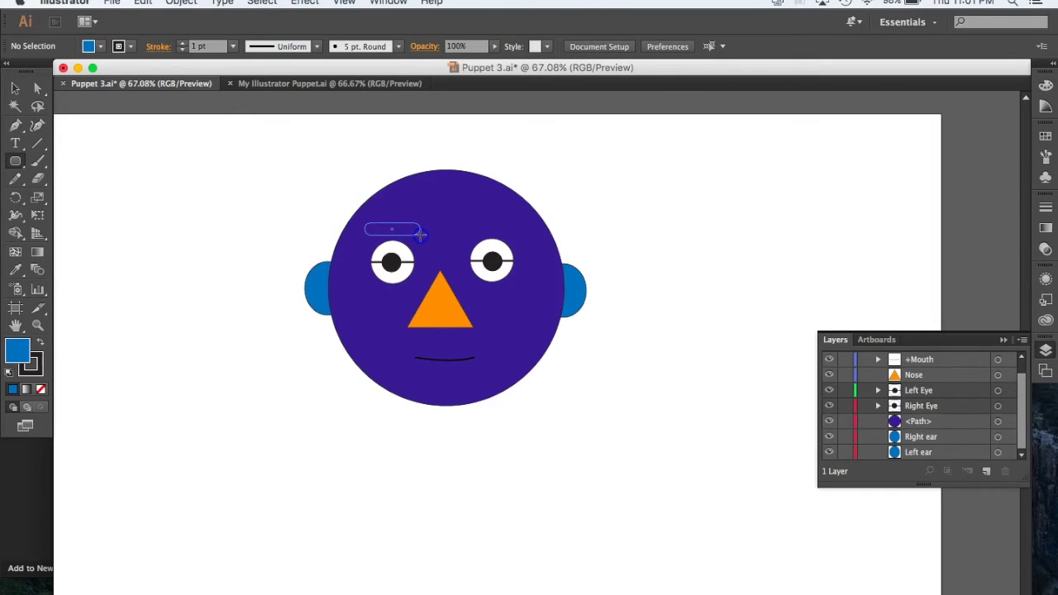
pyautogui.moveTo(420, 235); pyautogui.dragTo(421, 236)
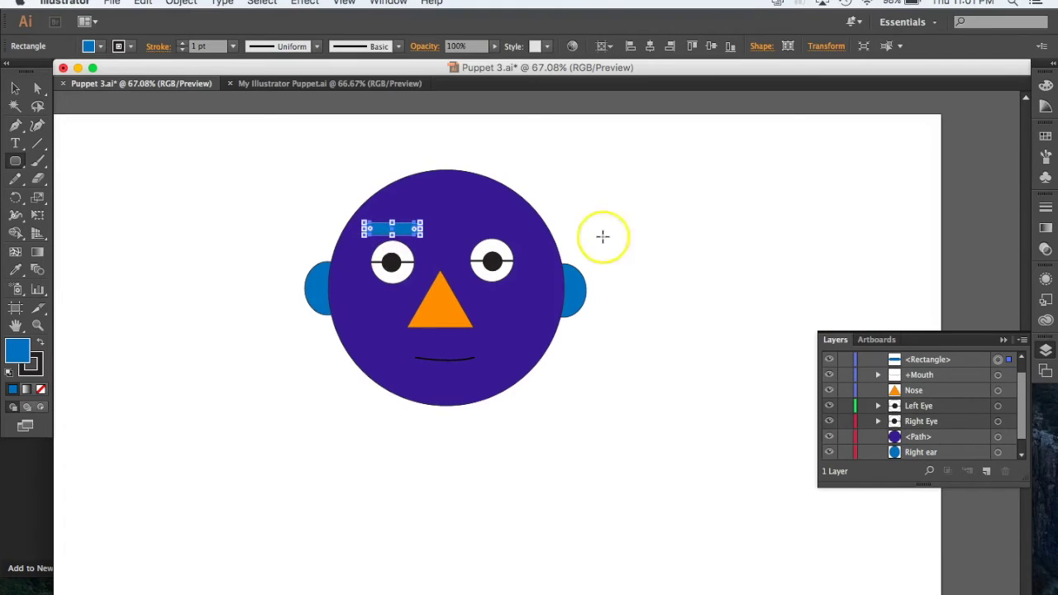
pyautogui.scroll(1, 917, 388)
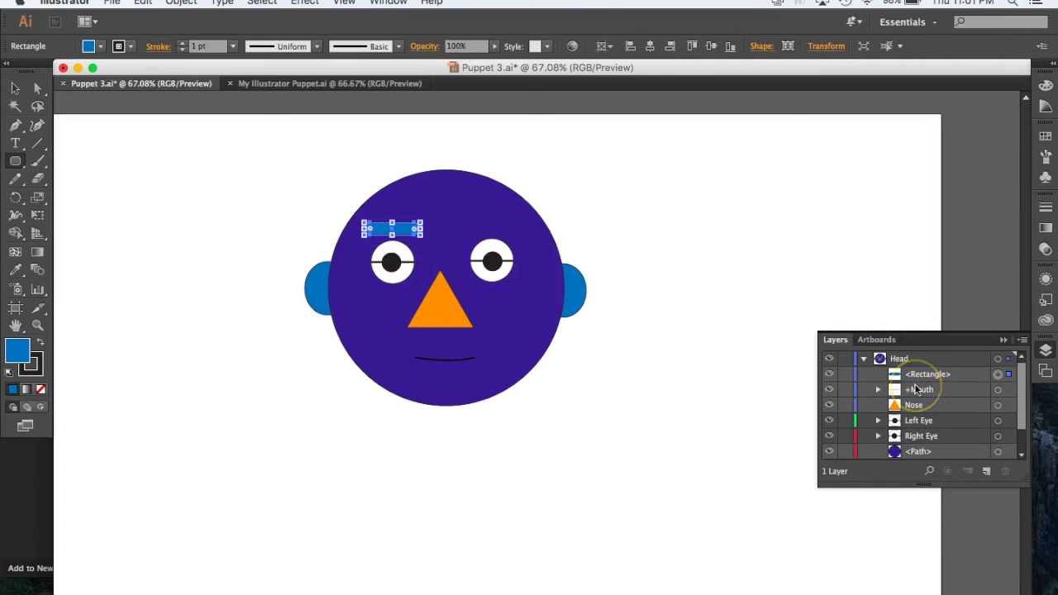
pyautogui.doubleClick(917, 373)
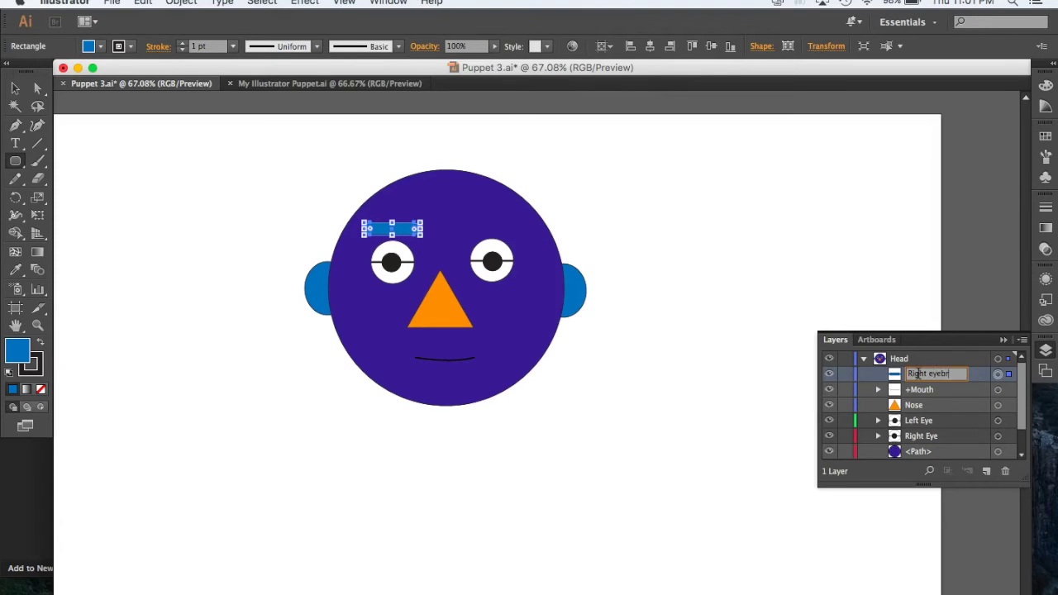
pyautogui.write('Right eyebrow')
pyautogui.press('Return')
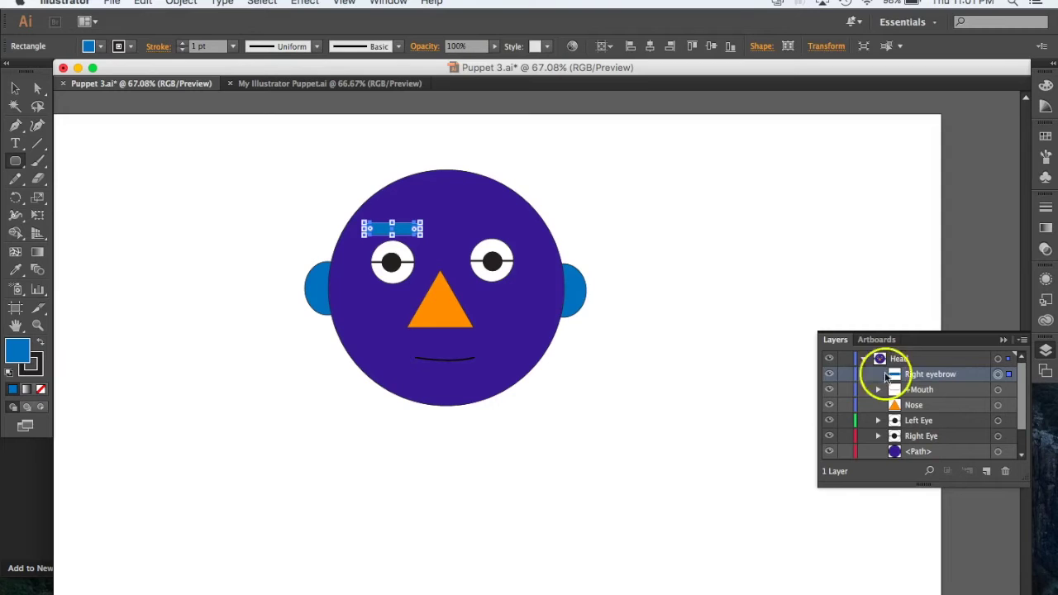
# - Duplicate the Right eyebrow to above the Left Eye and rename the copy Left eyebrow
pyautogui.click(14, 88)
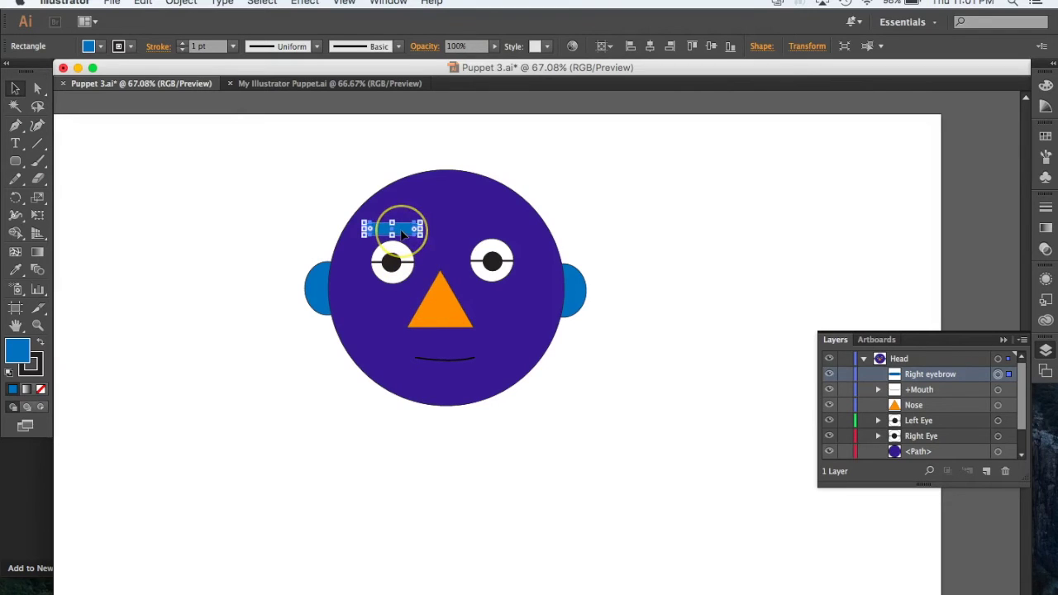
pyautogui.moveTo(403, 234); pyautogui.dragTo(502, 233)
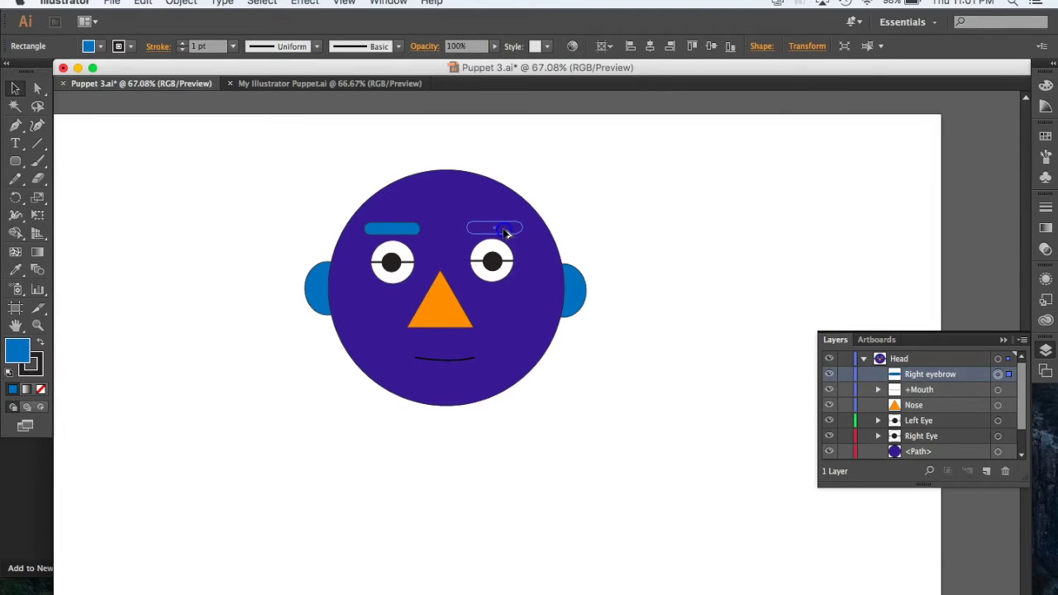
pyautogui.moveTo(507, 233); pyautogui.dragTo(506, 233)
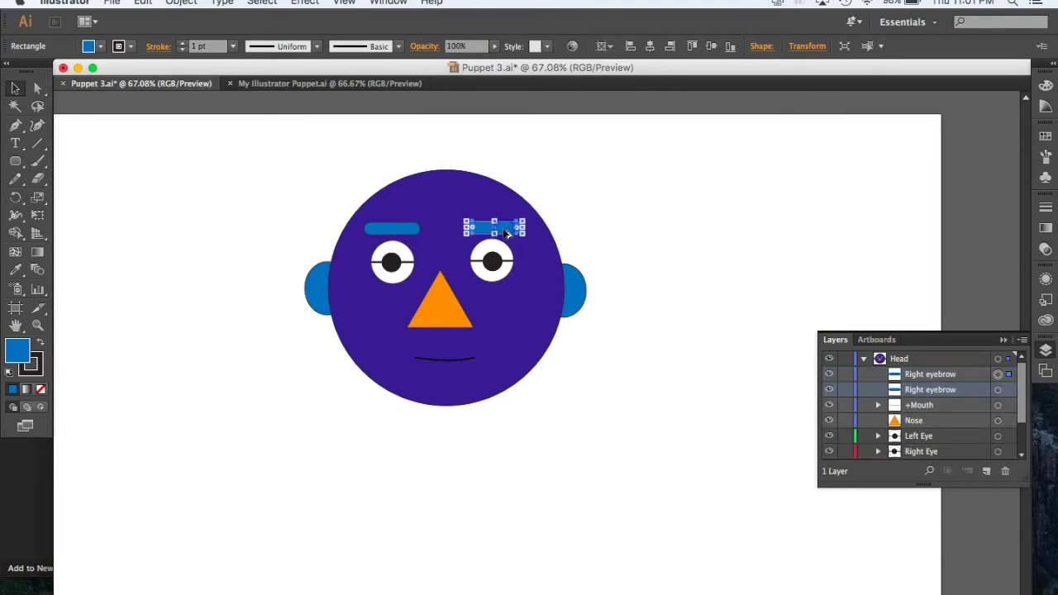
pyautogui.doubleClick(916, 372)
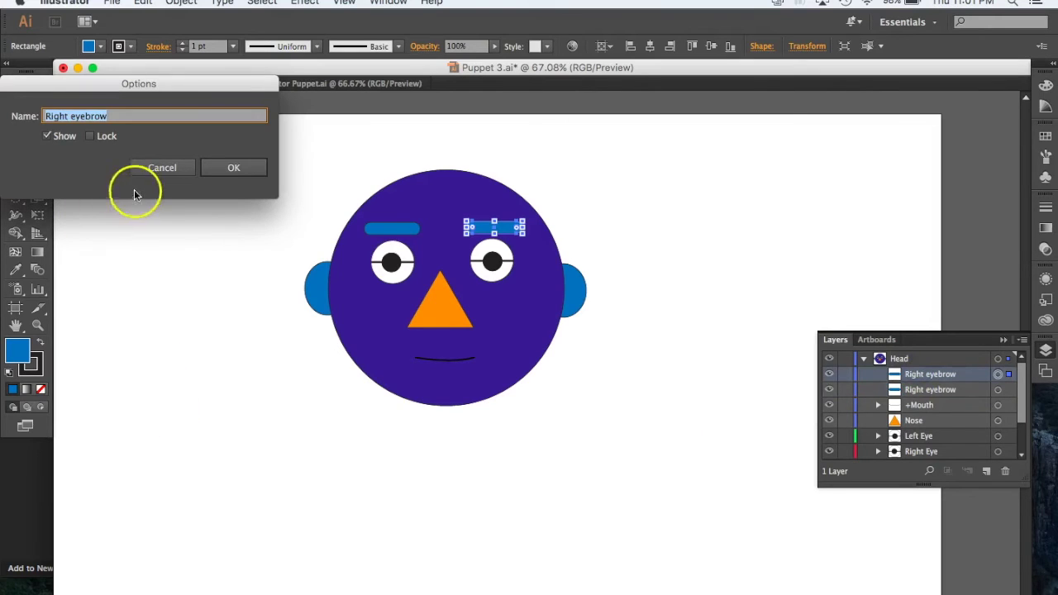
pyautogui.write('Left e')
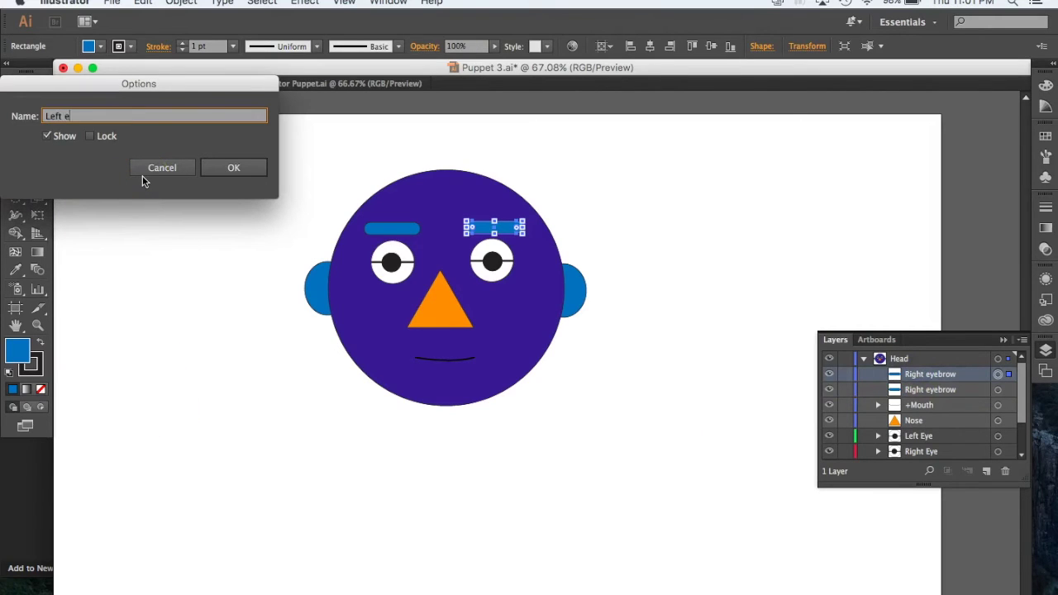
pyautogui.write('yebrow')
pyautogui.press('Return')
pyautogui.click(137, 285)
pyautogui.click(230, 299)
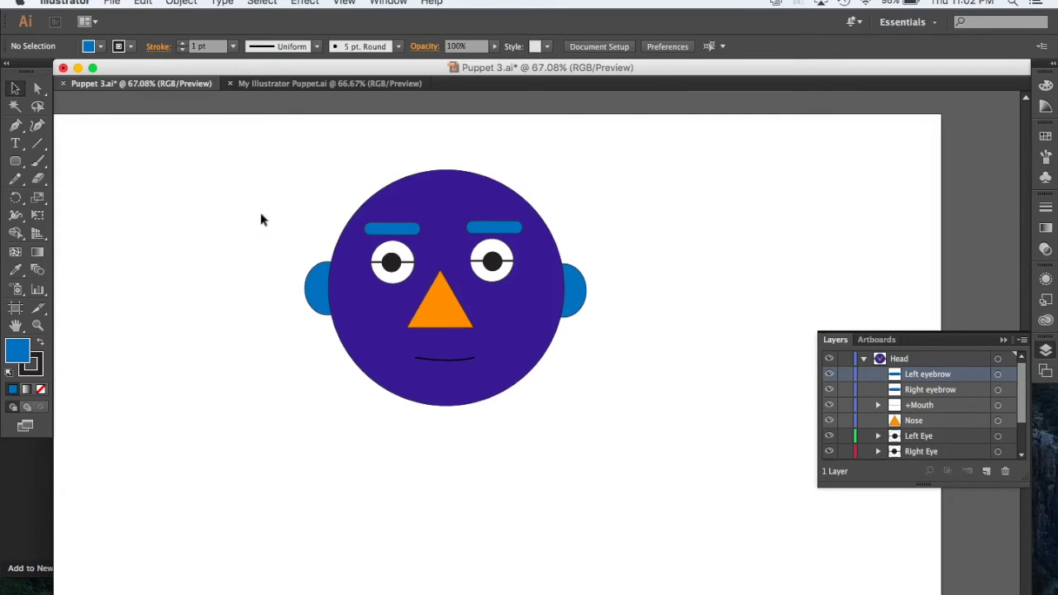
# - Draw a closed, spiky hair shape with the Pen tool across the top of the head, filled with the head's purple
pyautogui.click(100, 46)
pyautogui.click(93, 72)
pyautogui.click(112, 273)
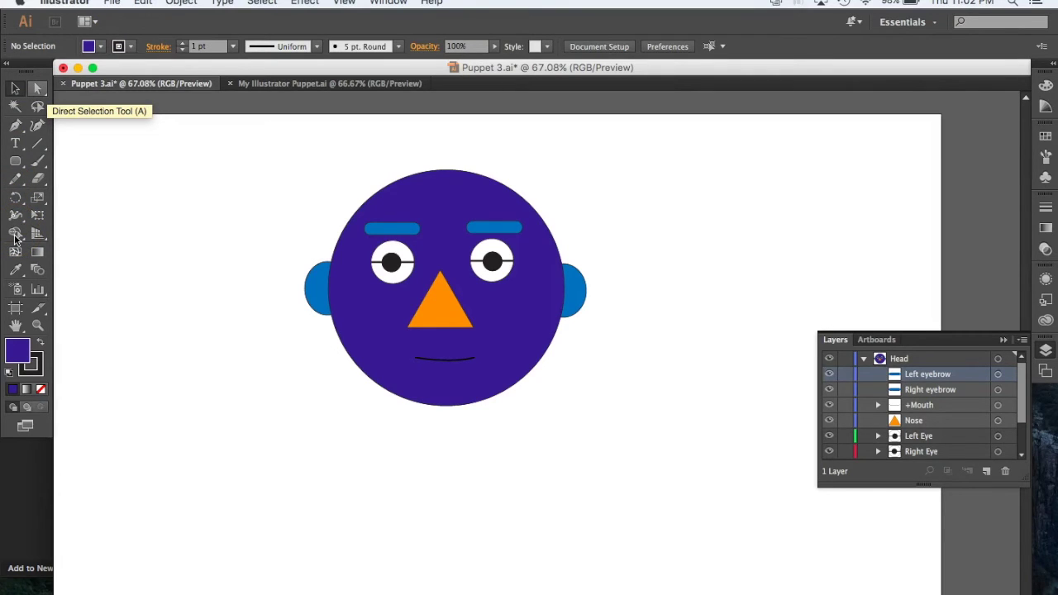
pyautogui.click(17, 128)
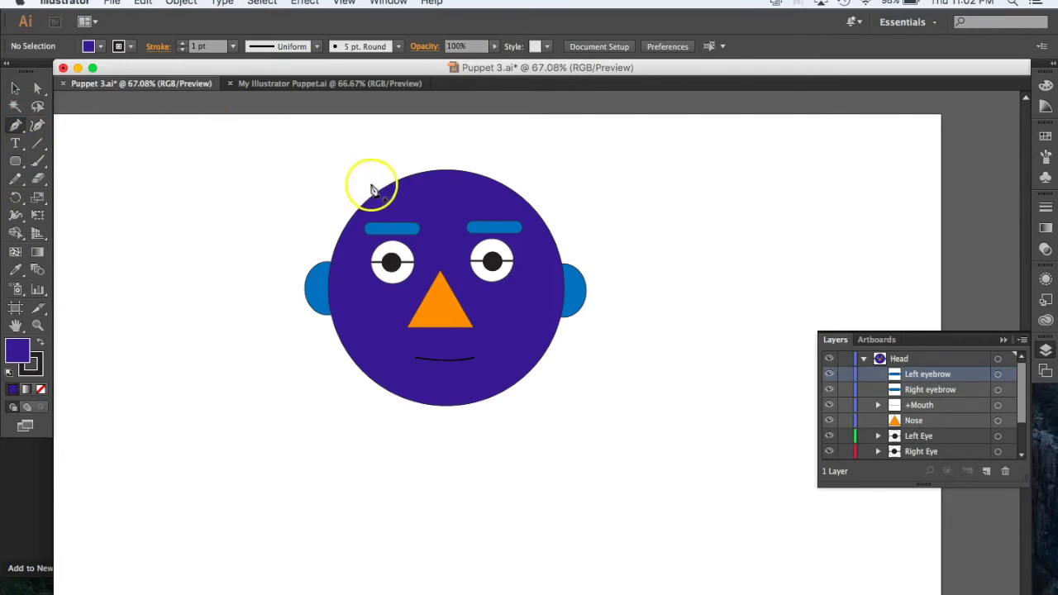
pyautogui.click(358, 210)
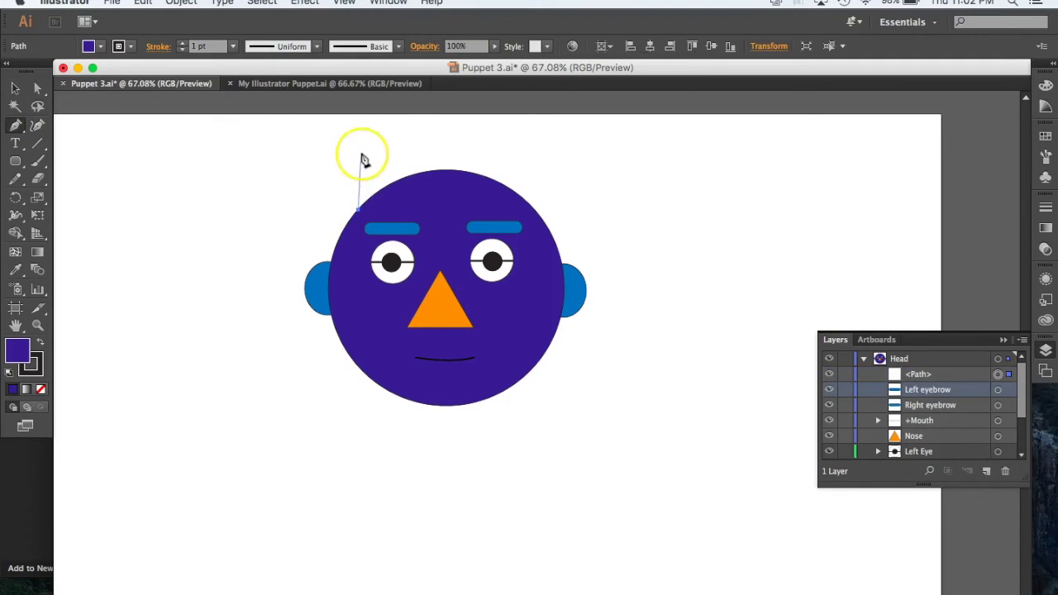
pyautogui.click(364, 129)
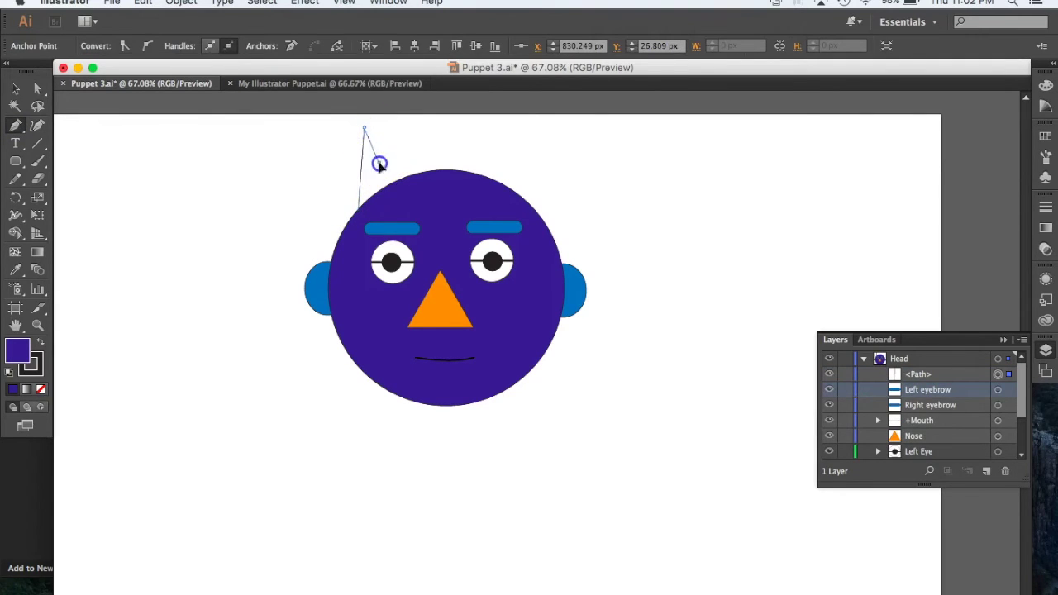
pyautogui.click(391, 162)
pyautogui.click(403, 128)
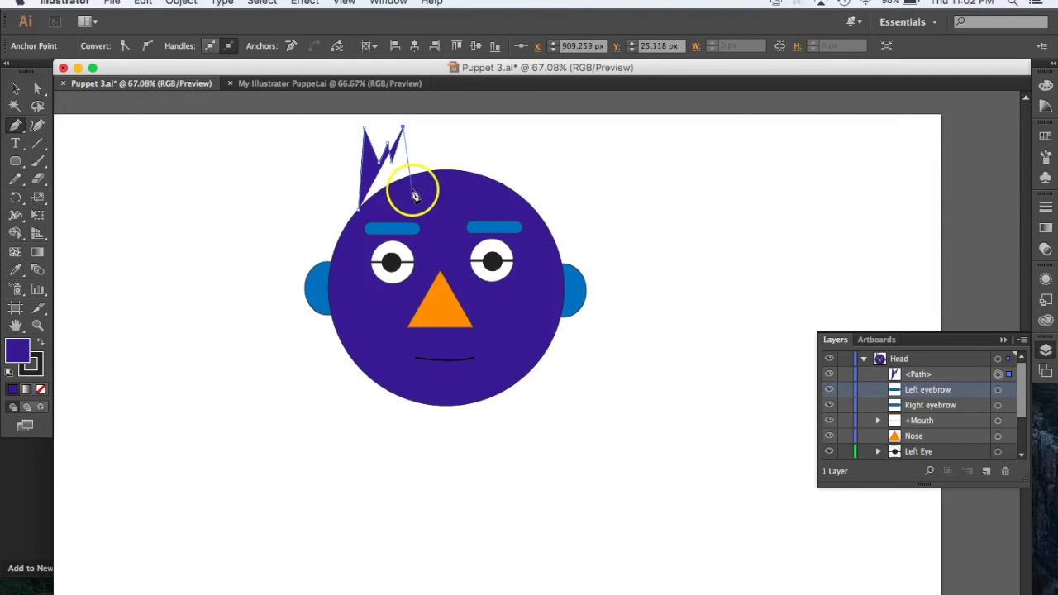
pyautogui.click(411, 163)
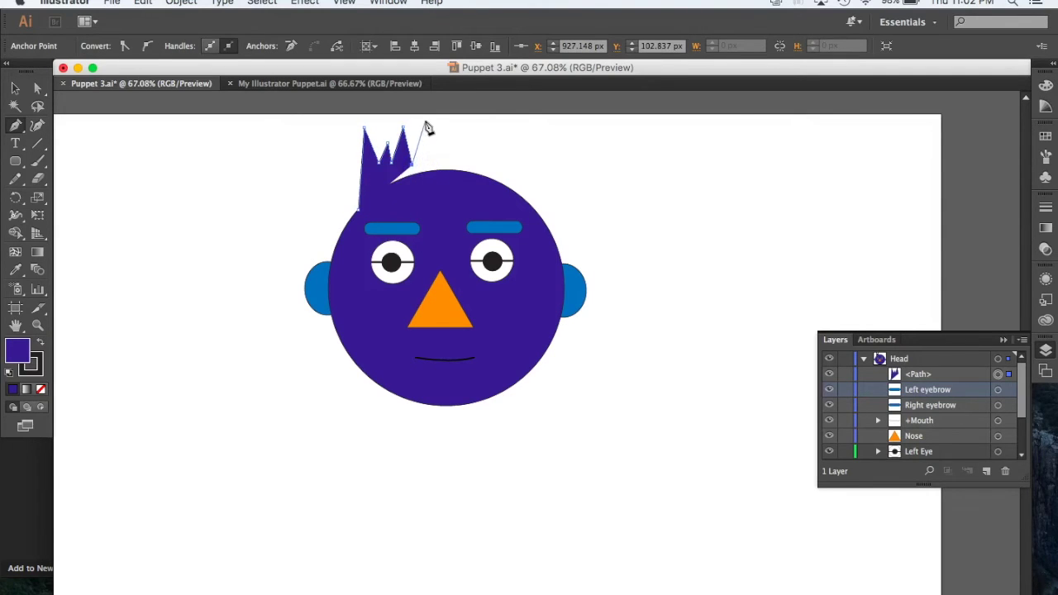
pyautogui.click(425, 124)
pyautogui.click(438, 157)
pyautogui.click(460, 126)
pyautogui.click(467, 162)
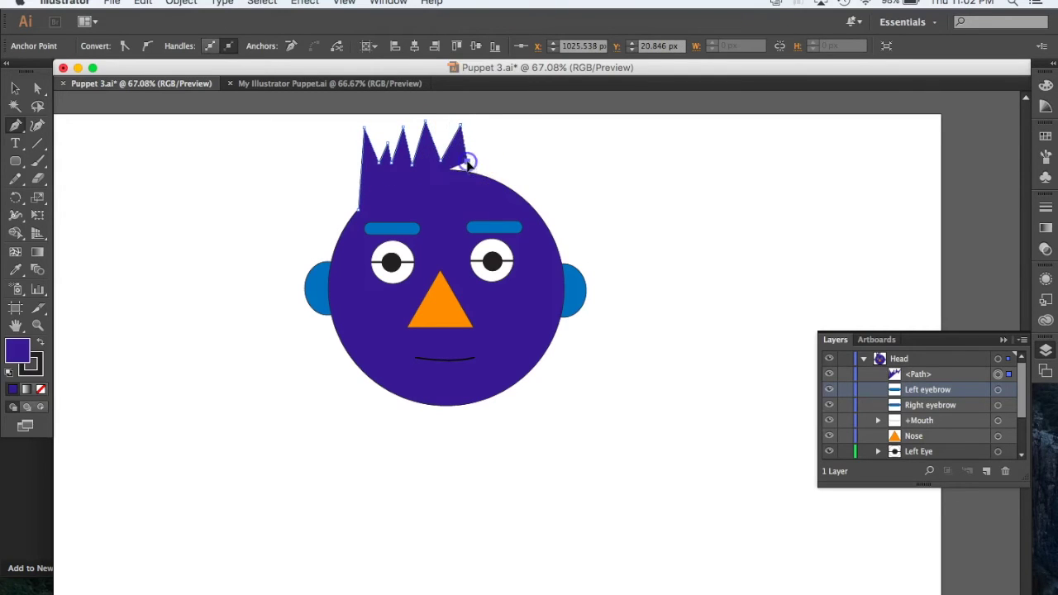
pyautogui.click(488, 126)
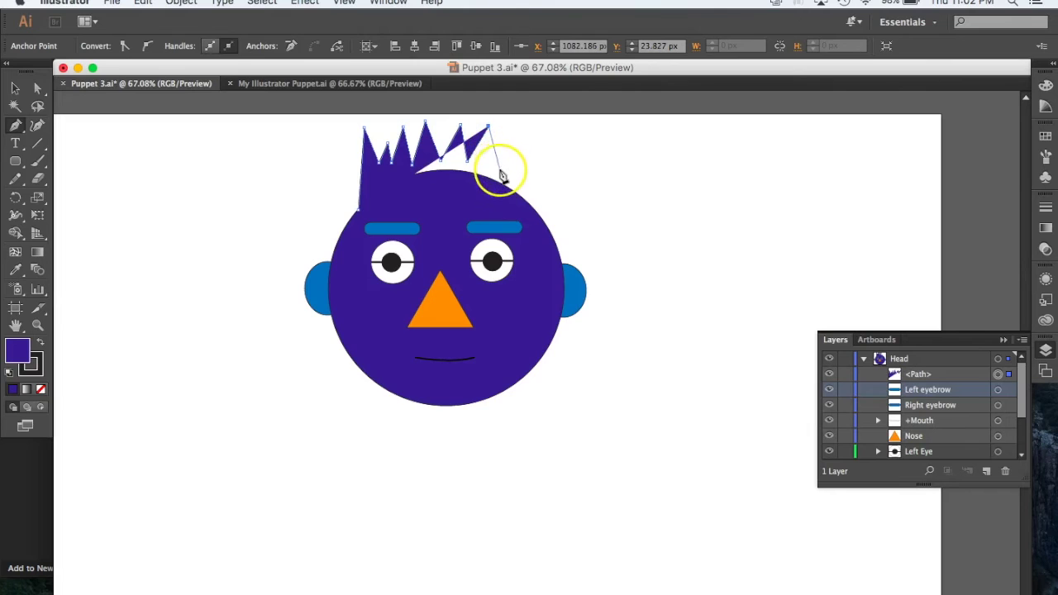
pyautogui.click(499, 166)
pyautogui.click(513, 128)
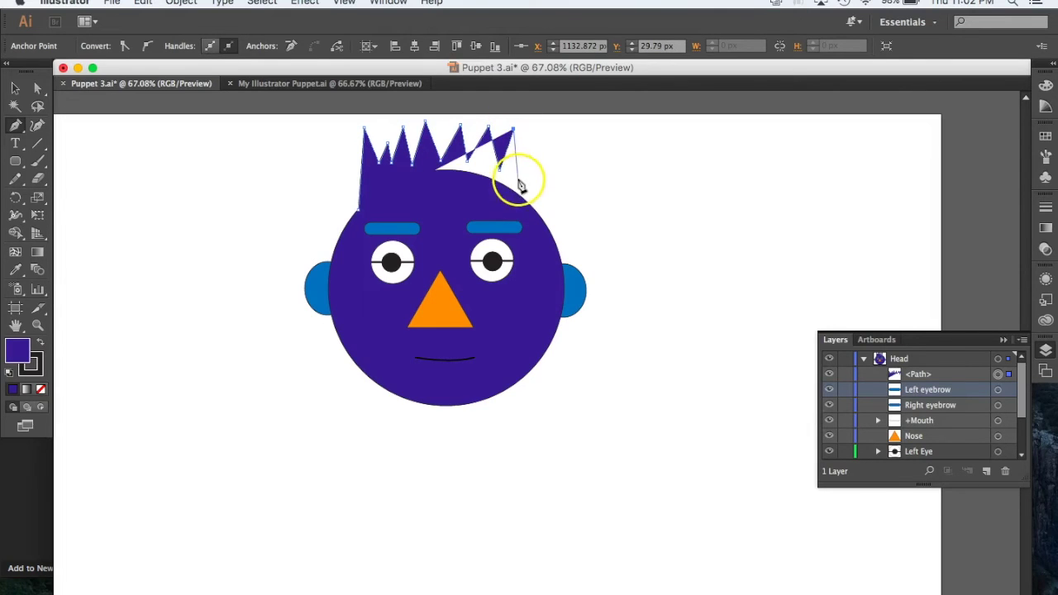
pyautogui.click(521, 186)
pyautogui.click(532, 161)
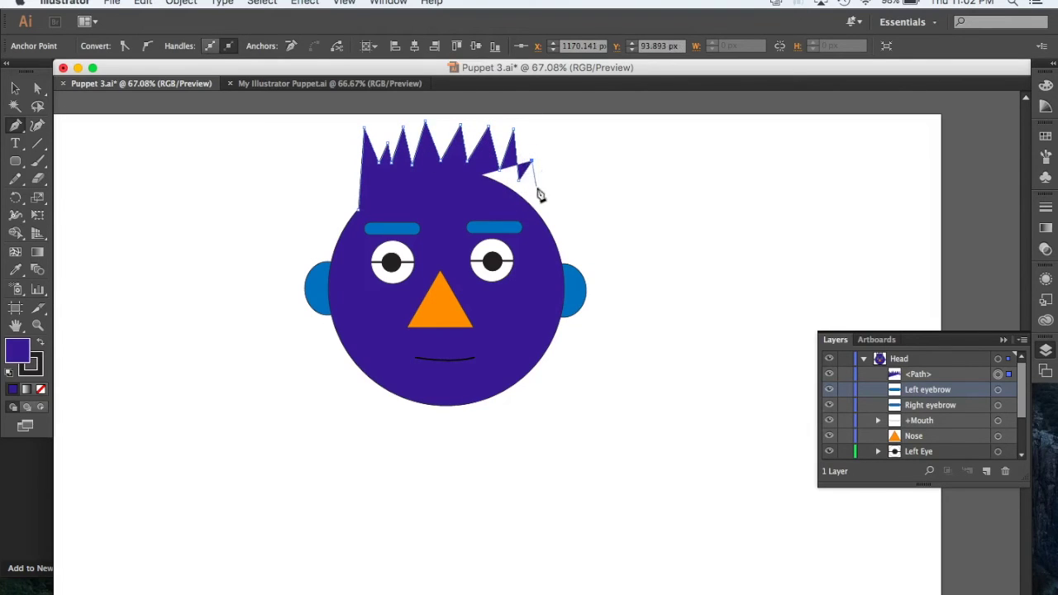
pyautogui.click(537, 189)
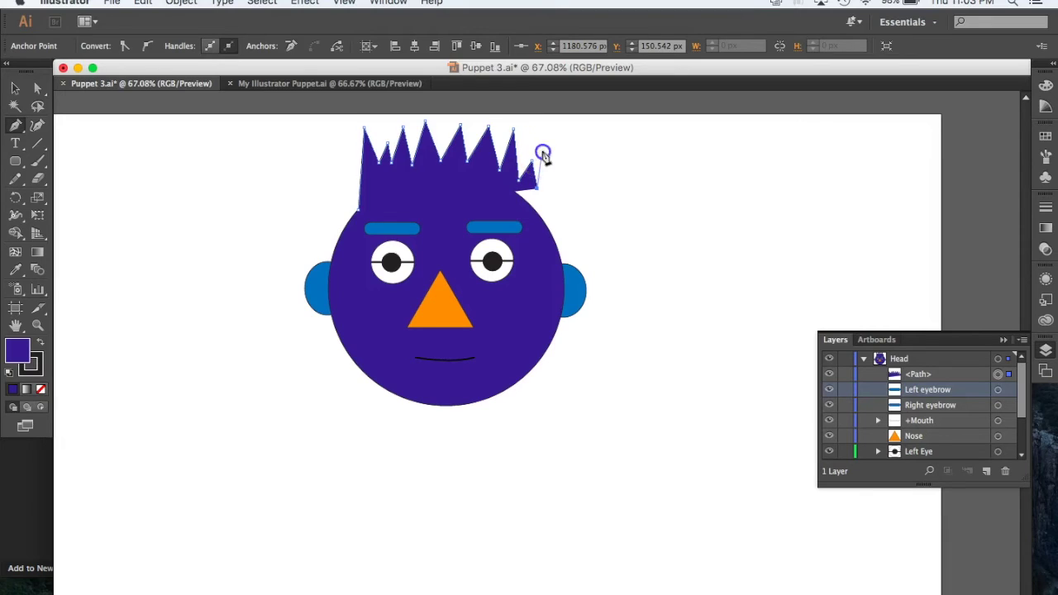
pyautogui.click(542, 154)
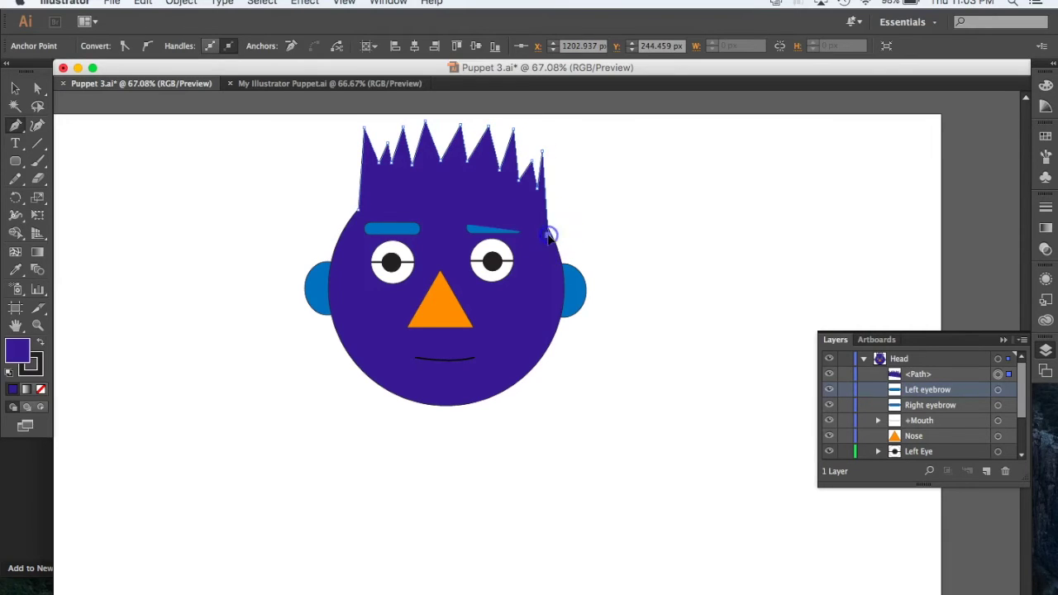
pyautogui.press('super+z')
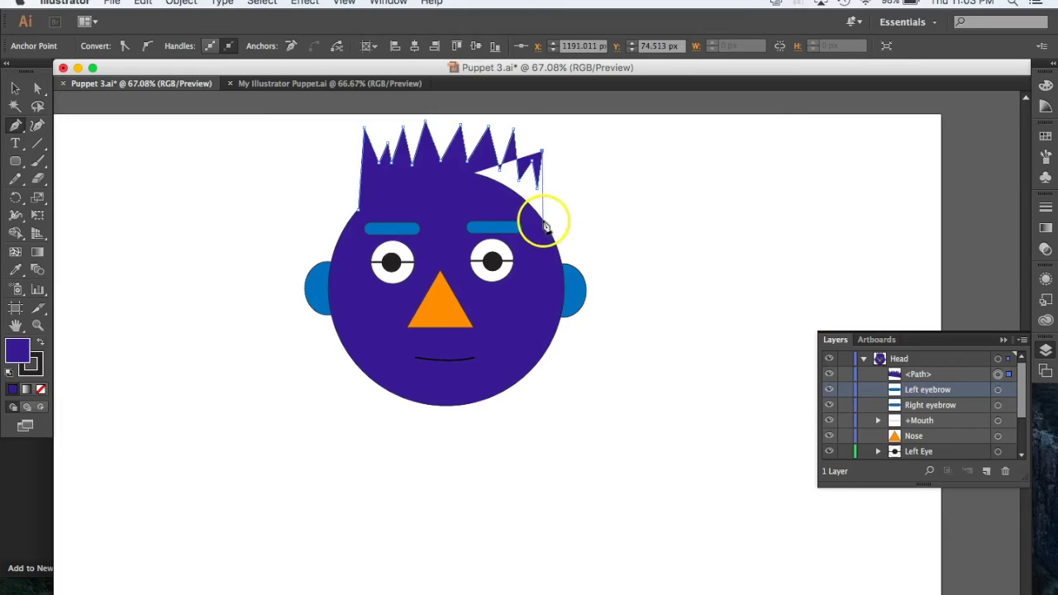
pyautogui.click(542, 219)
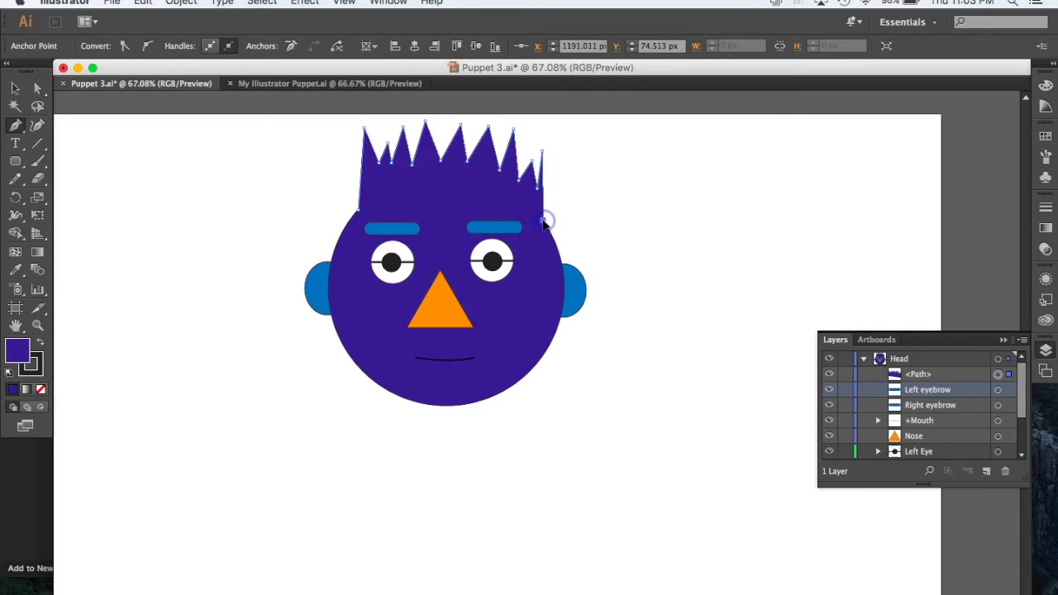
pyautogui.click(360, 211)
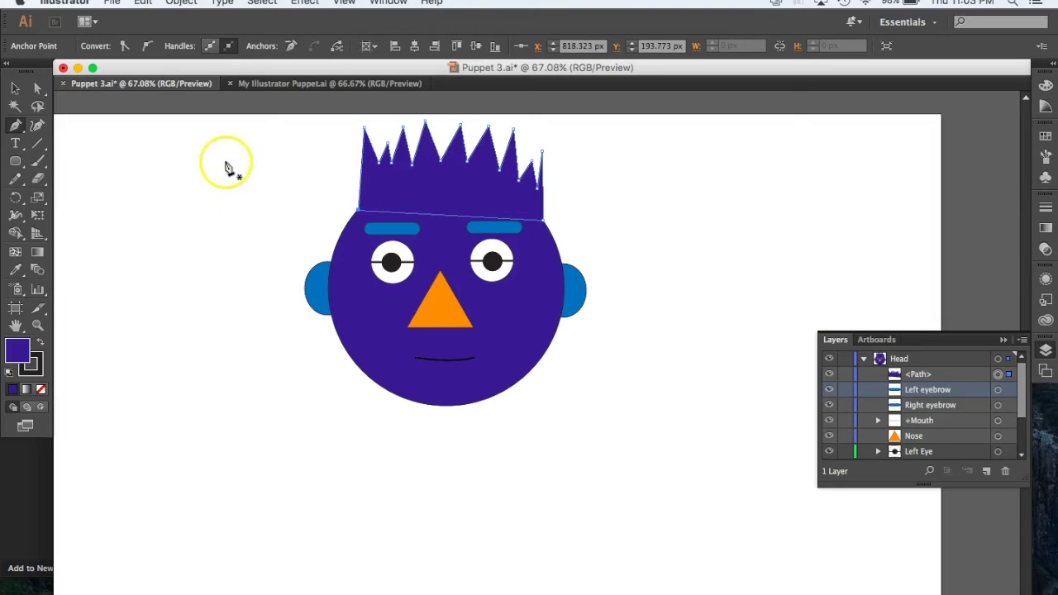
pyautogui.click(15, 88)
pyautogui.click(149, 178)
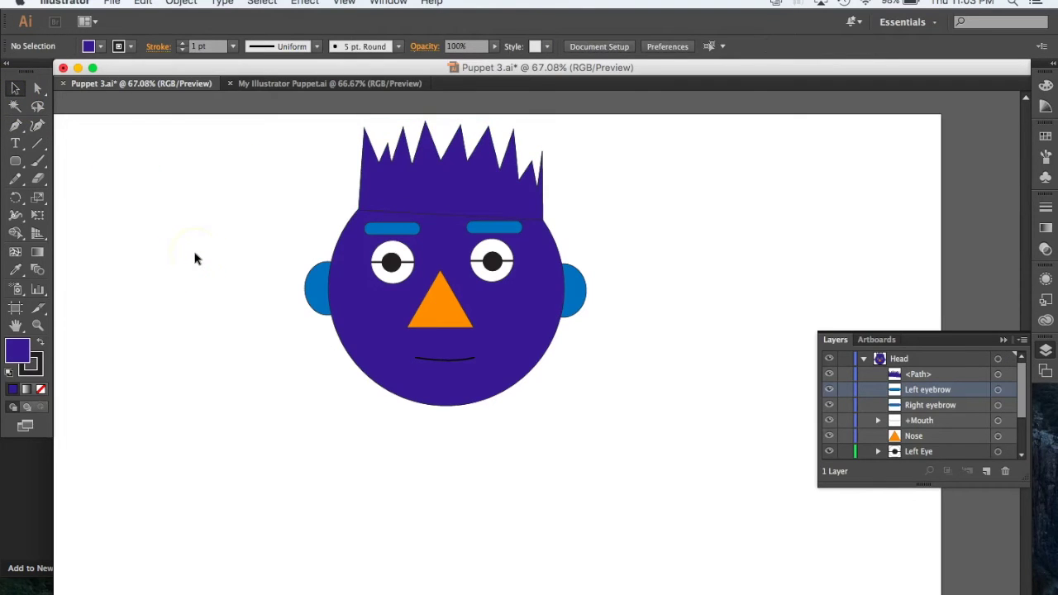
# - Change the hair shape's stroke from black to the same purple as its fill
pyautogui.click(434, 191)
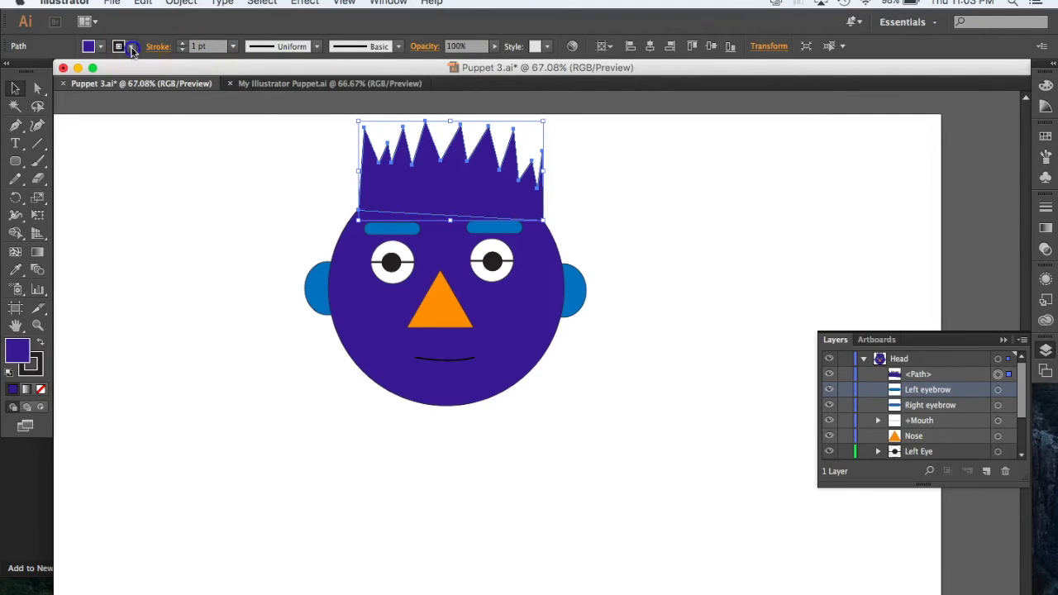
pyautogui.click(91, 46)
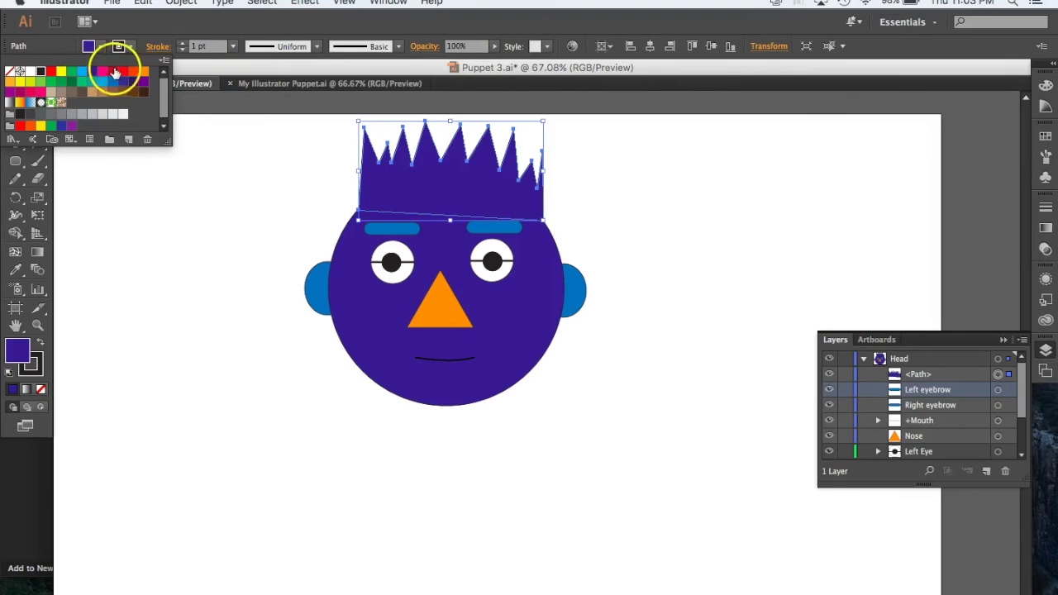
pyautogui.click(190, 244)
pyautogui.click(272, 256)
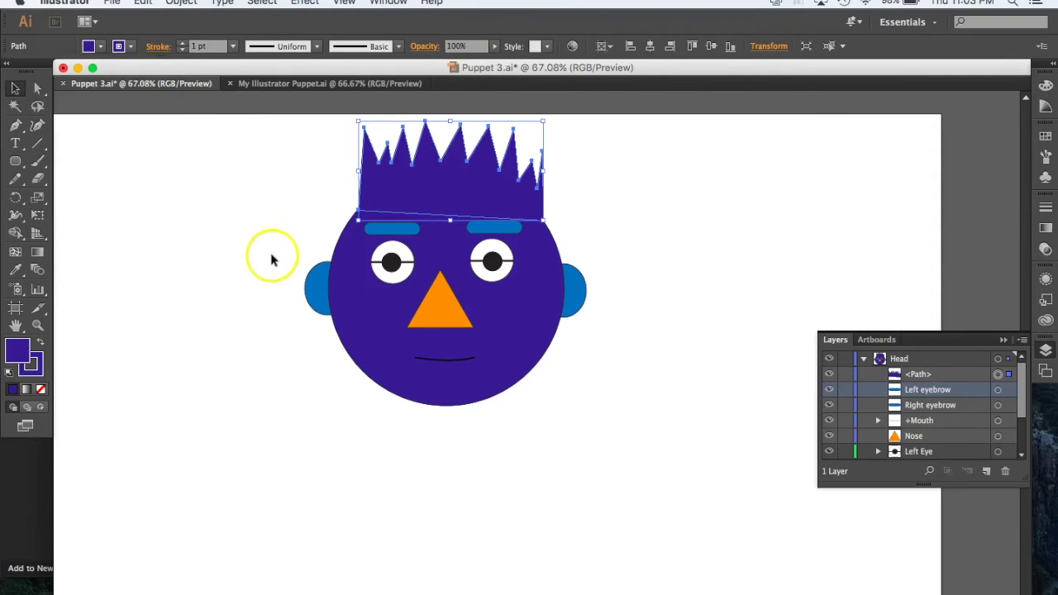
# - Set the head circle's stroke to CMYK Blue to match its fill, and deselect it
pyautogui.click(338, 249)
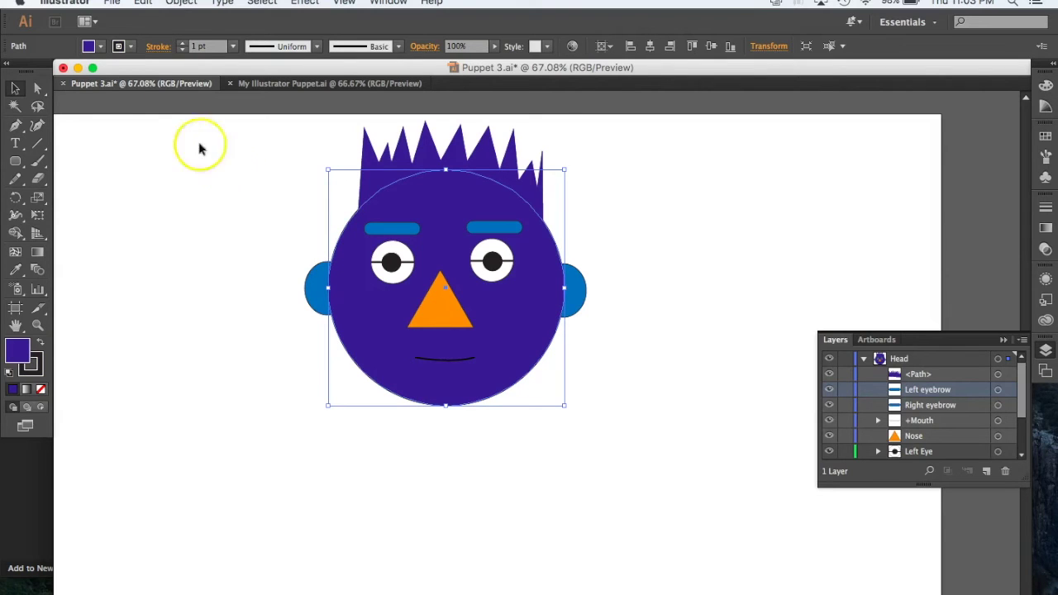
pyautogui.click(132, 47)
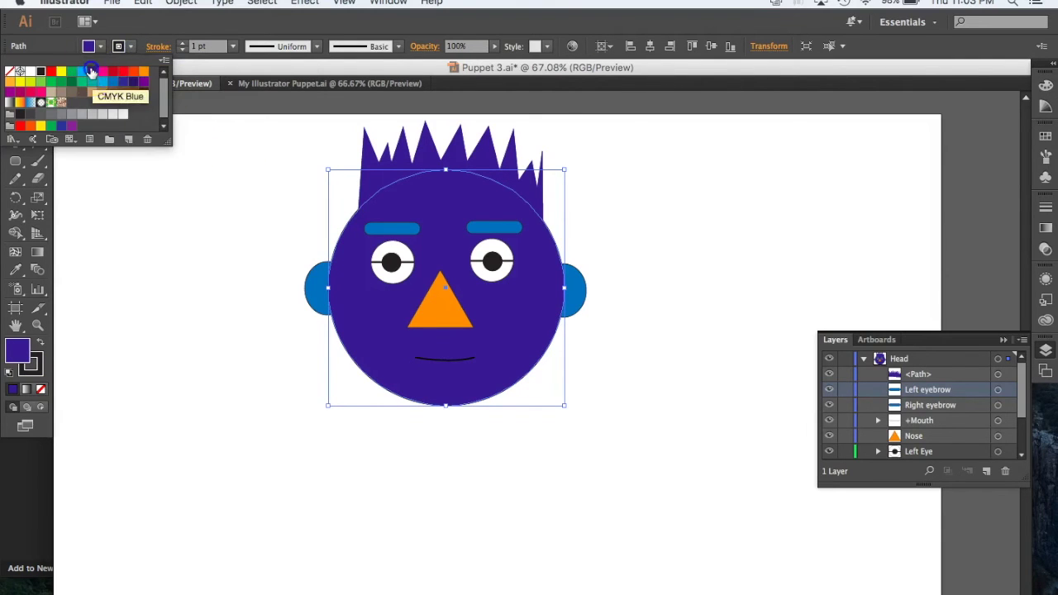
pyautogui.click(169, 232)
pyautogui.click(213, 350)
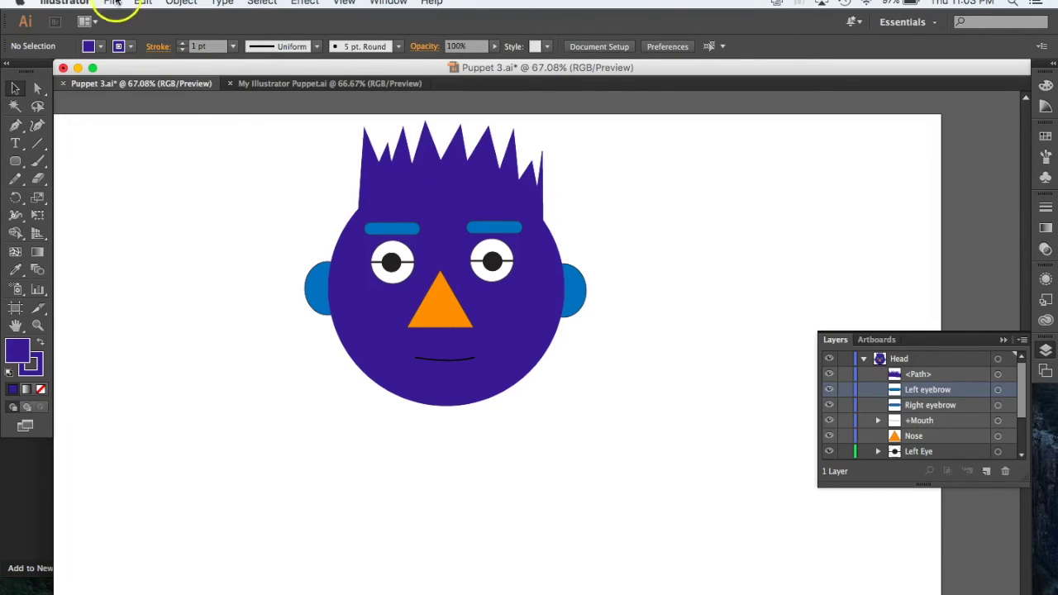
# - Save the Puppet 3 artwork, switch to Character Animator and set the puppet's rest pose
pyautogui.click(112, 2)
pyautogui.click(122, 111)
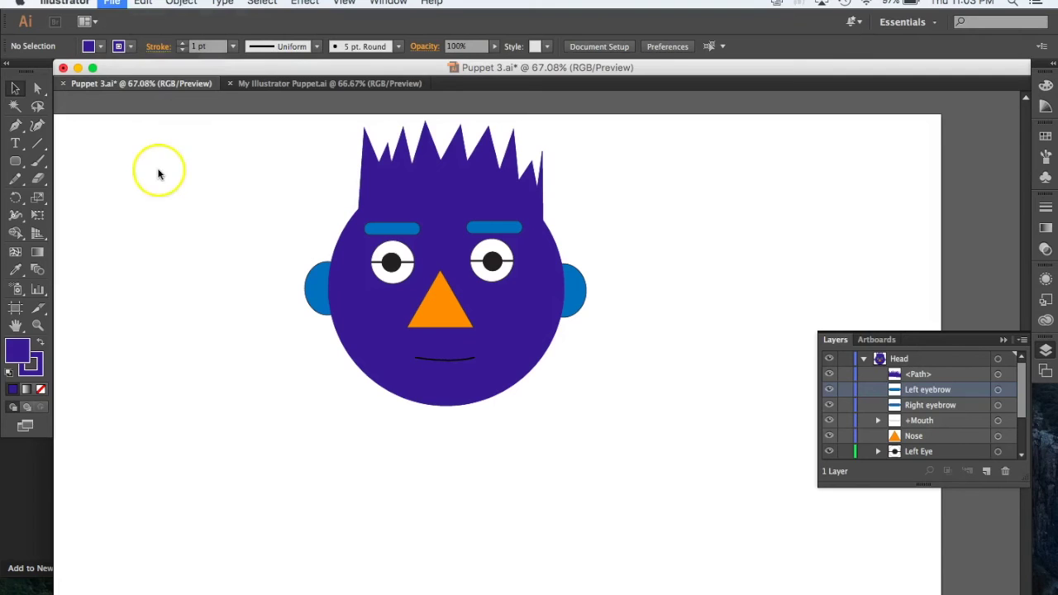
pyautogui.click(15, 477)
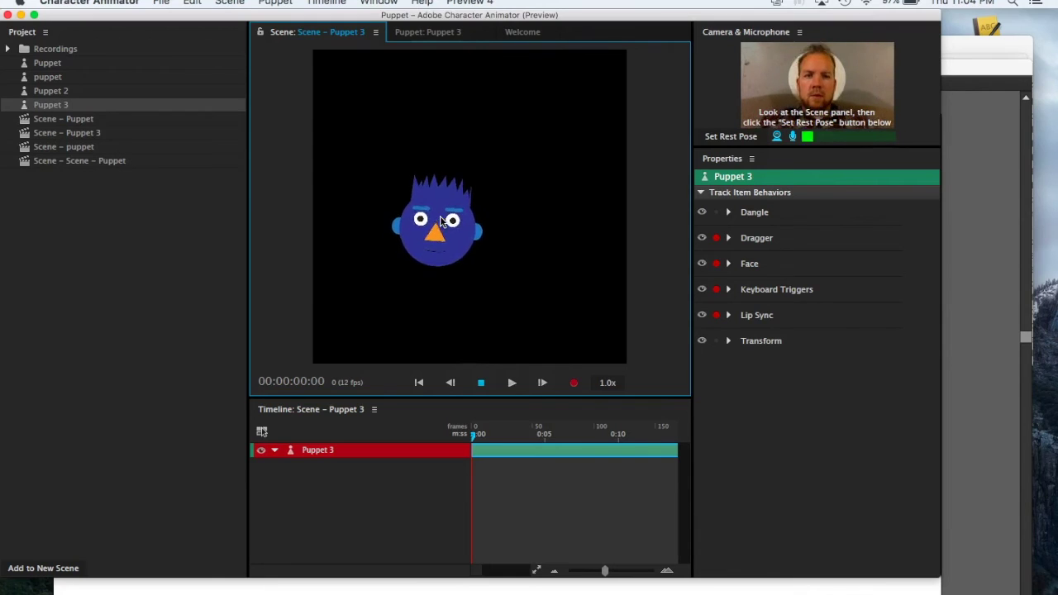
pyautogui.click(732, 139)
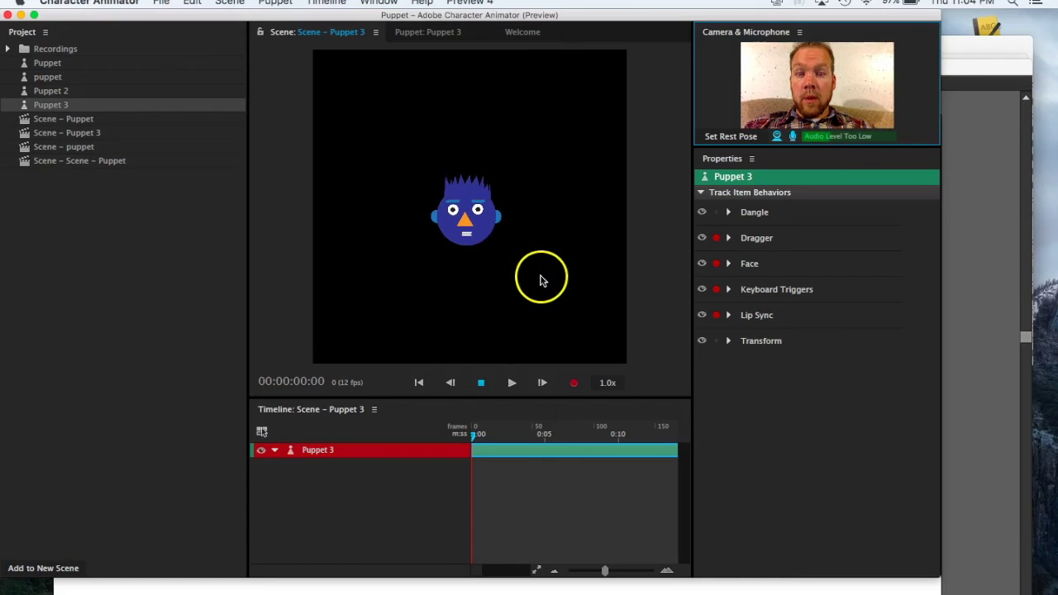
# - Tag the Left eyebrow layer as Left Eyebrow only and the Right eyebrow layer as Right Eyebrow in the Puppet 3 rig
pyautogui.click(444, 46)
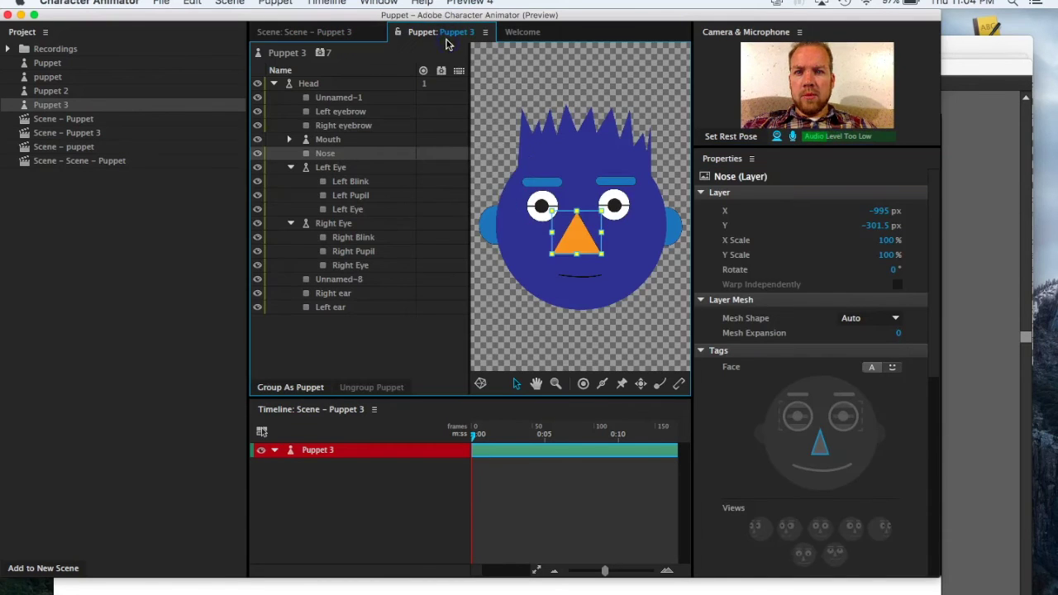
pyautogui.click(551, 183)
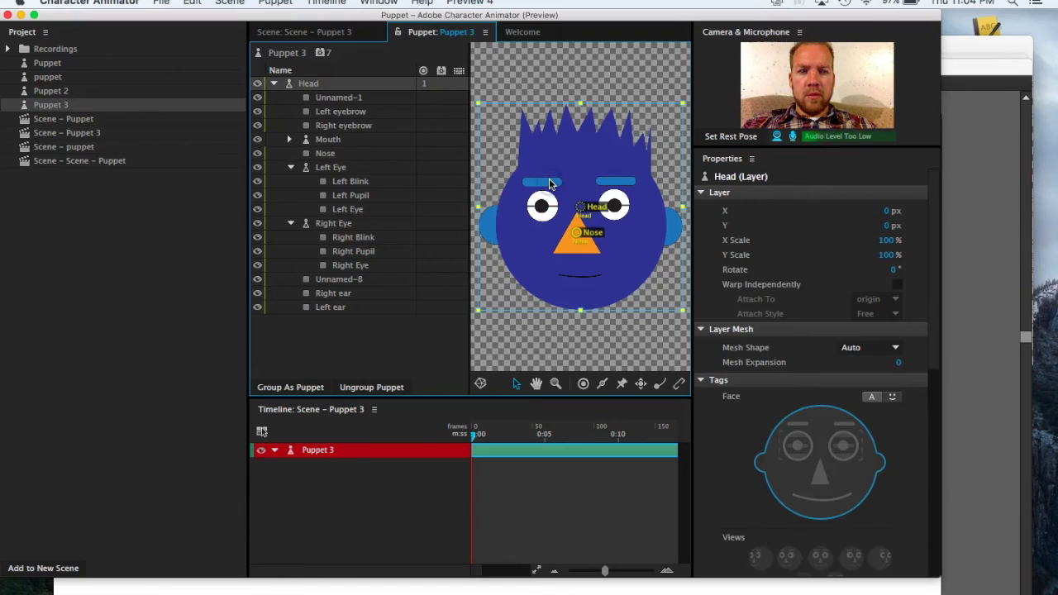
pyautogui.click(347, 112)
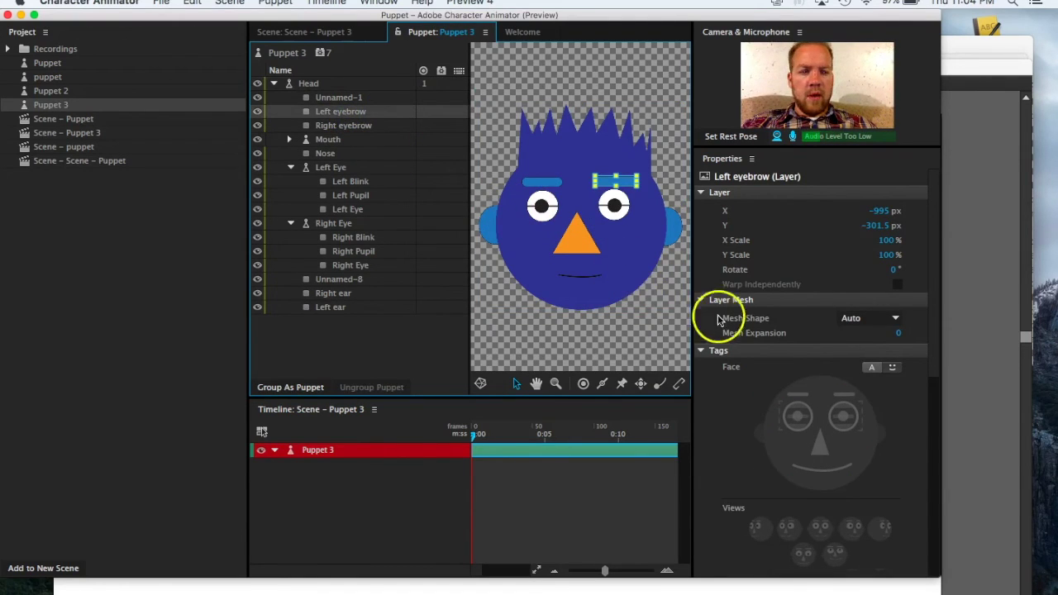
pyautogui.click(846, 400)
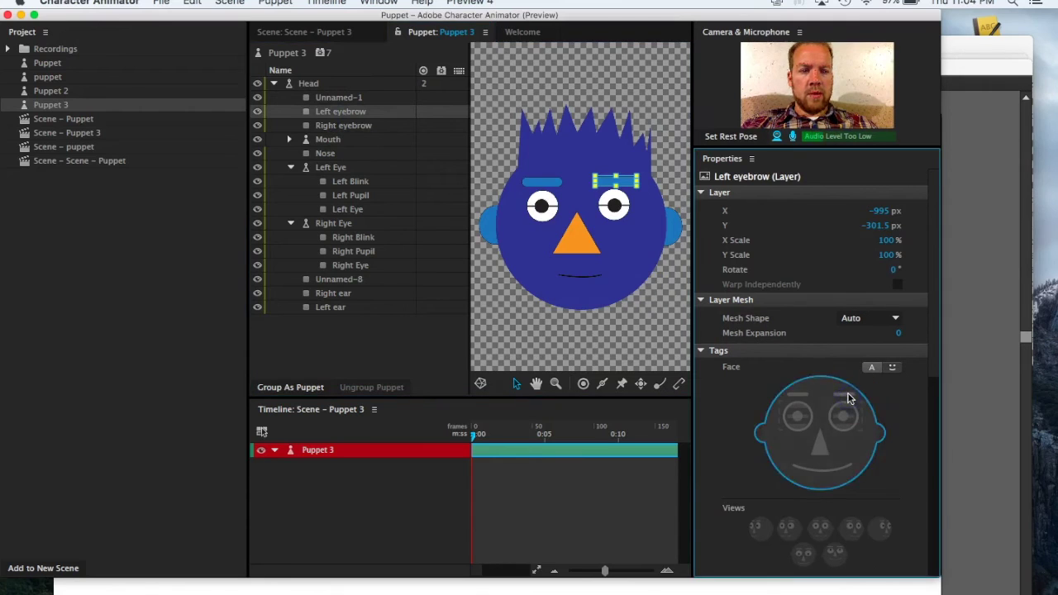
pyautogui.click(846, 395)
pyautogui.click(846, 400)
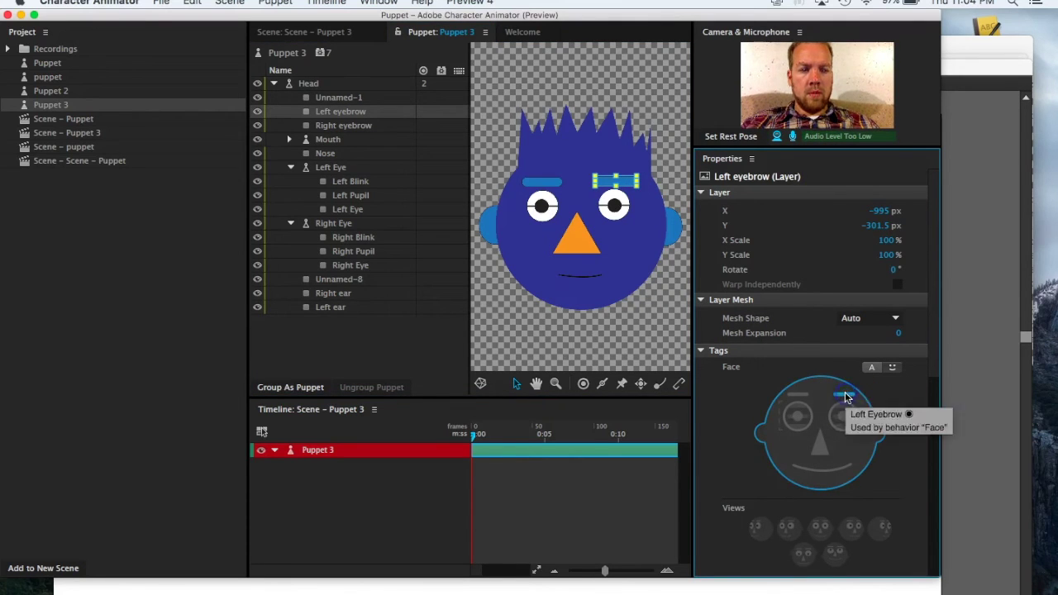
pyautogui.click(845, 385)
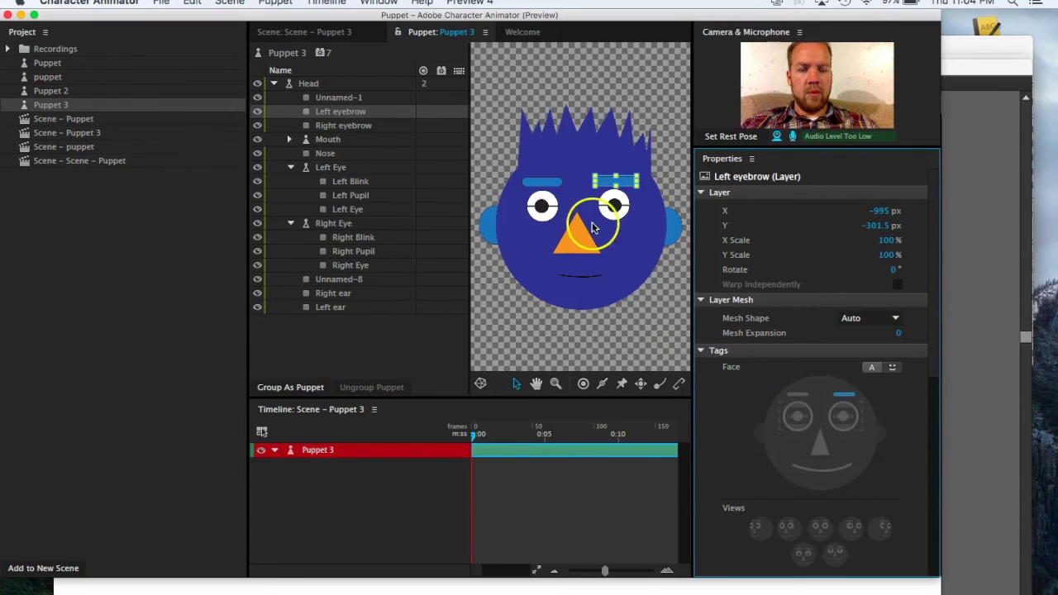
pyautogui.click(361, 125)
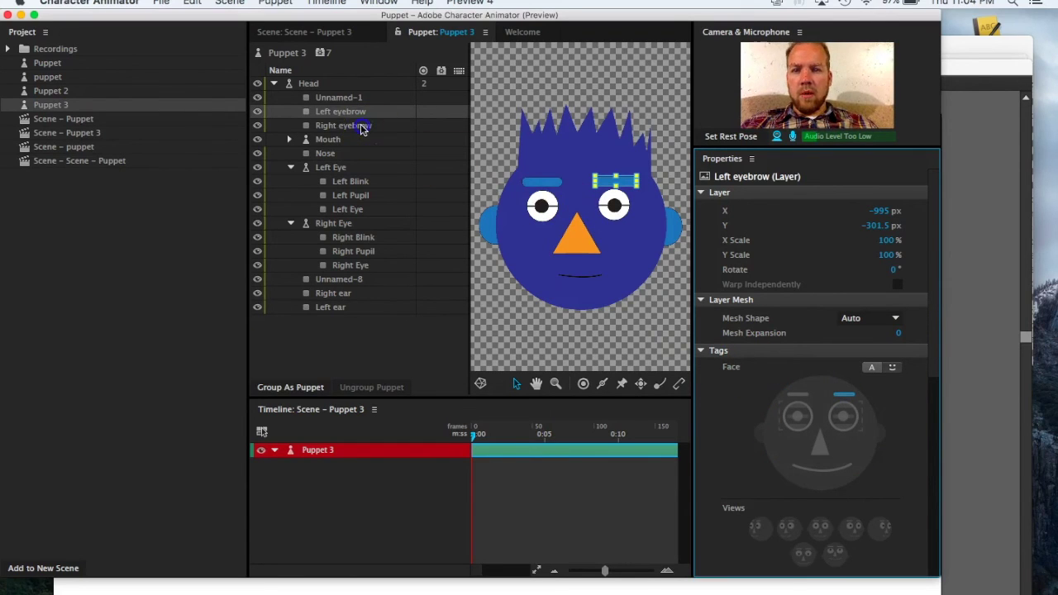
pyautogui.click(799, 394)
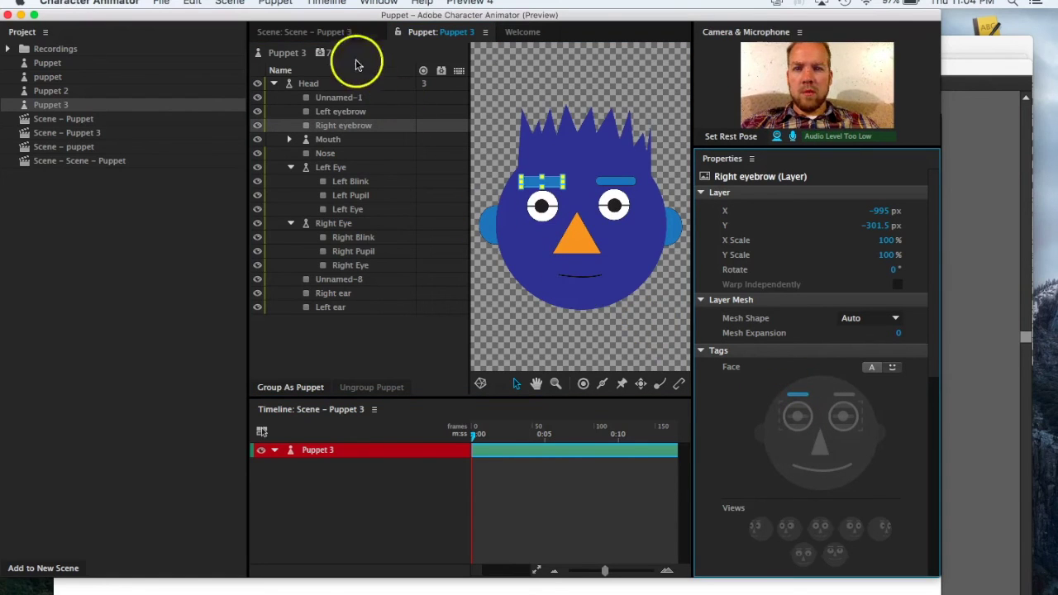
# - Check the eyebrow movement in the Puppet 3 scene and return to the artwork in Illustrator
pyautogui.click(333, 35)
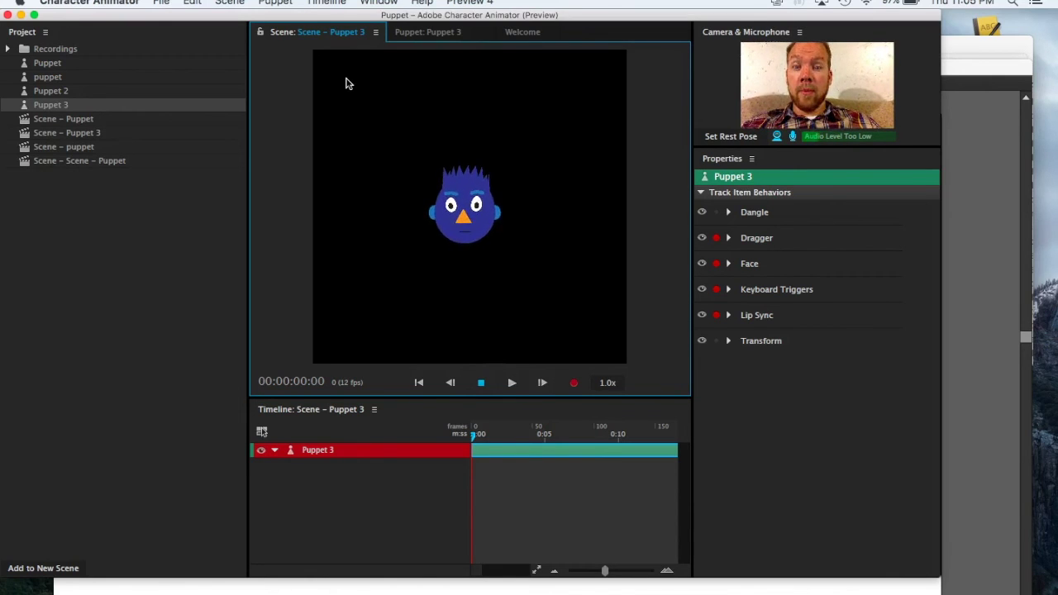
pyautogui.click(947, 276)
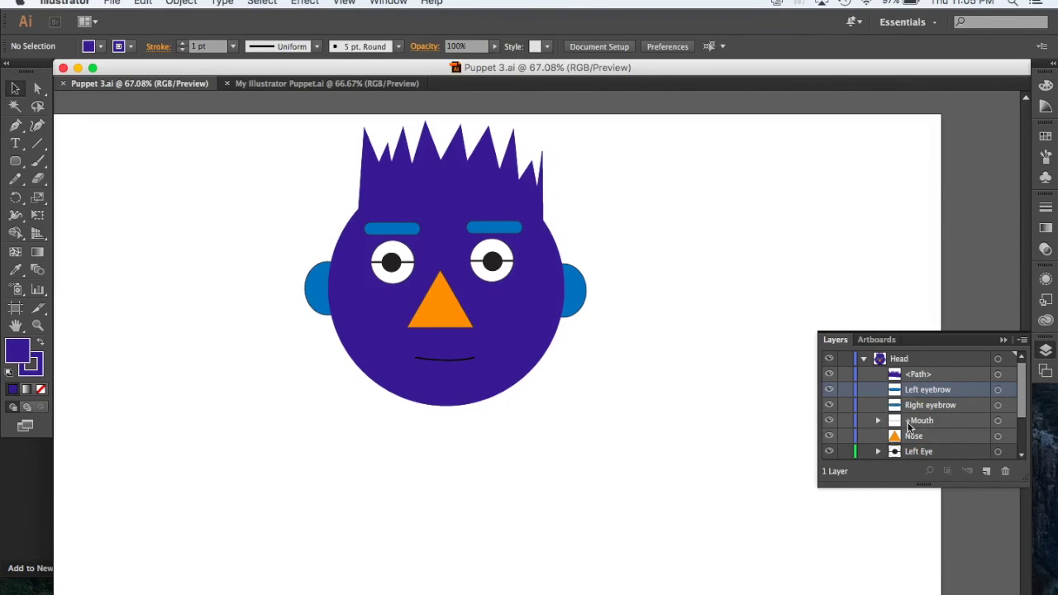
# - Rename the unnamed hair path in the Head layer as +Hair
pyautogui.moveTo(910, 423); pyautogui.dragTo(909, 377)
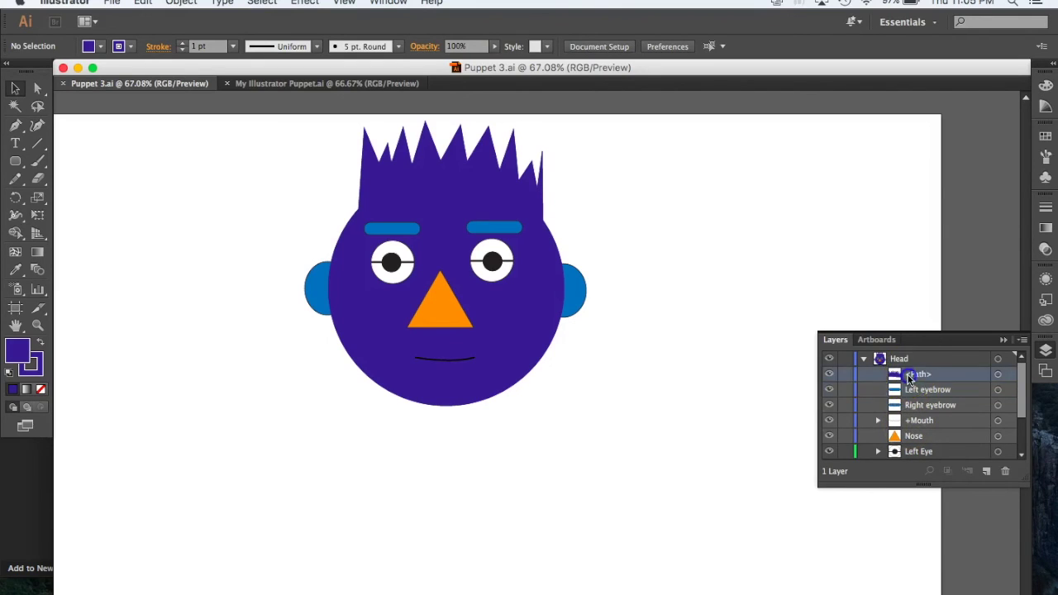
pyautogui.doubleClick(912, 374)
pyautogui.write('Hair')
pyautogui.press('Return')
pyautogui.click(914, 377)
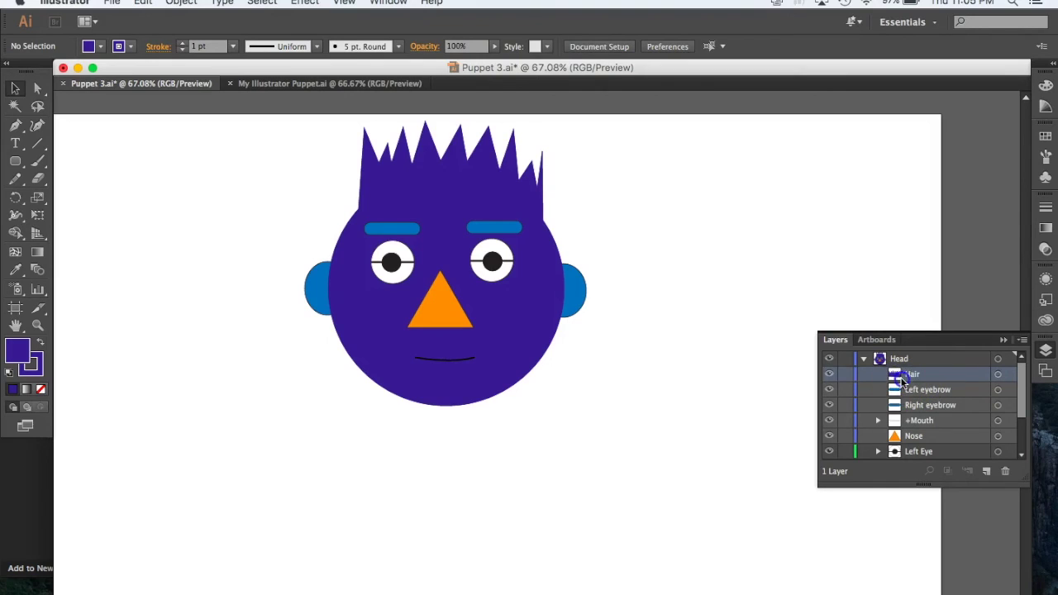
pyautogui.doubleClick(903, 377)
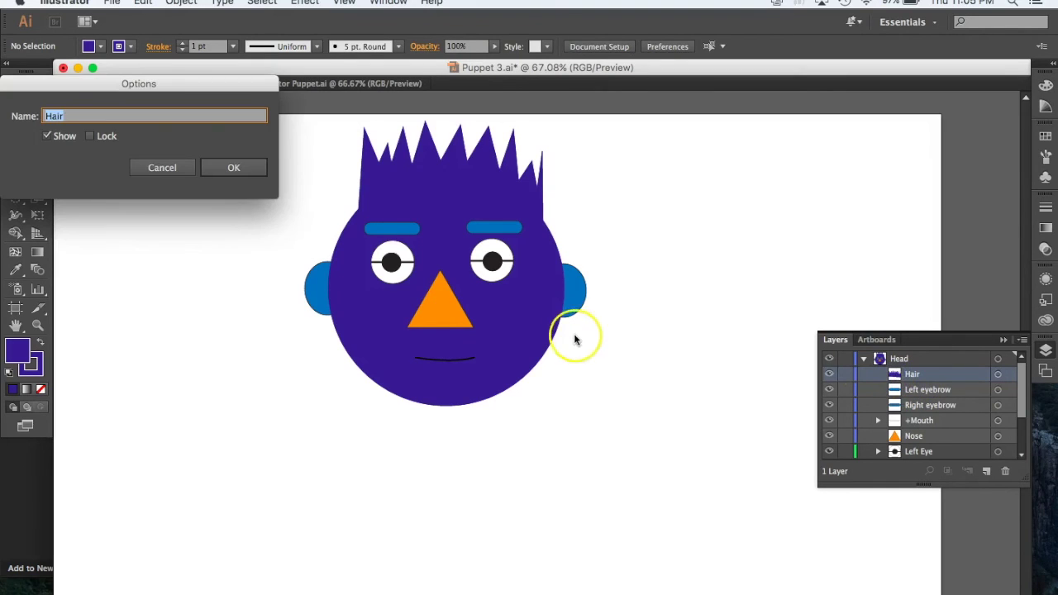
pyautogui.press('Left')
pyautogui.press('Return')
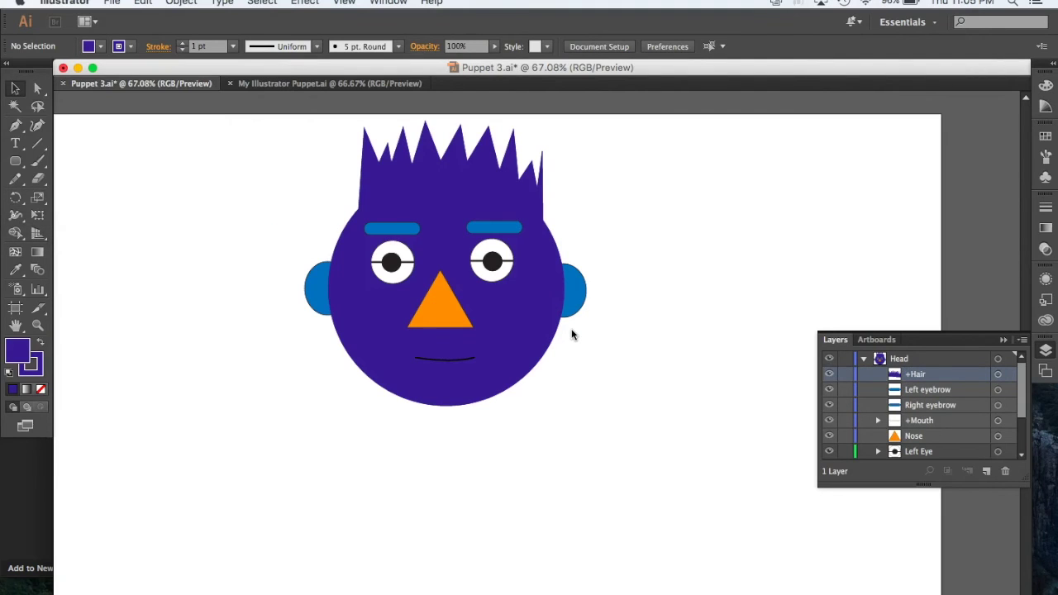
# - Rename the two eyebrow layers as +Left eyebrow and +Right eyebrow
pyautogui.click(913, 389)
pyautogui.doubleClick(912, 385)
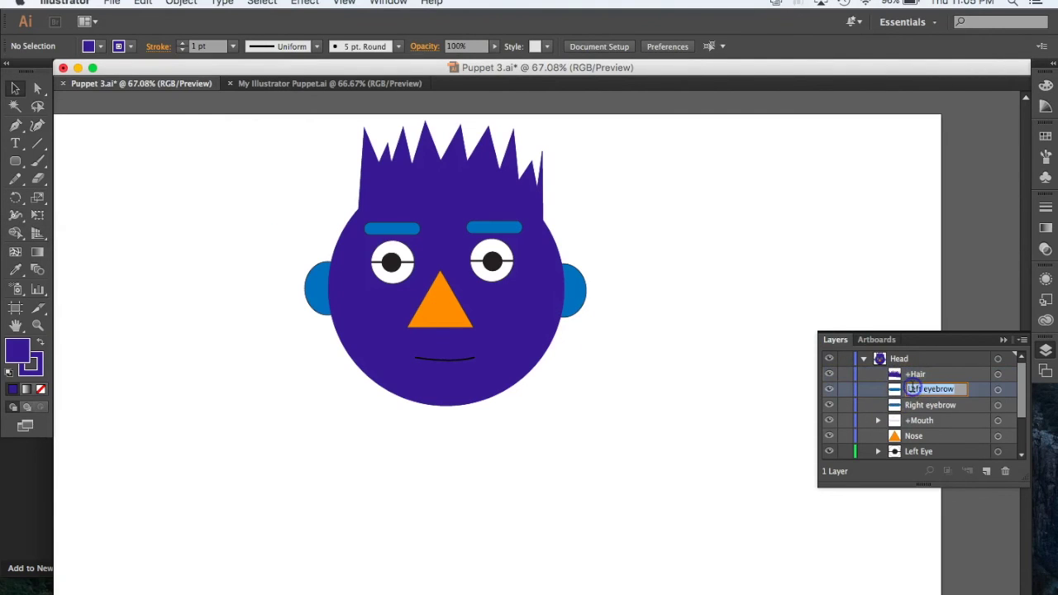
pyautogui.write('+')
pyautogui.press('Return')
pyautogui.click(909, 405)
pyautogui.doubleClick(908, 406)
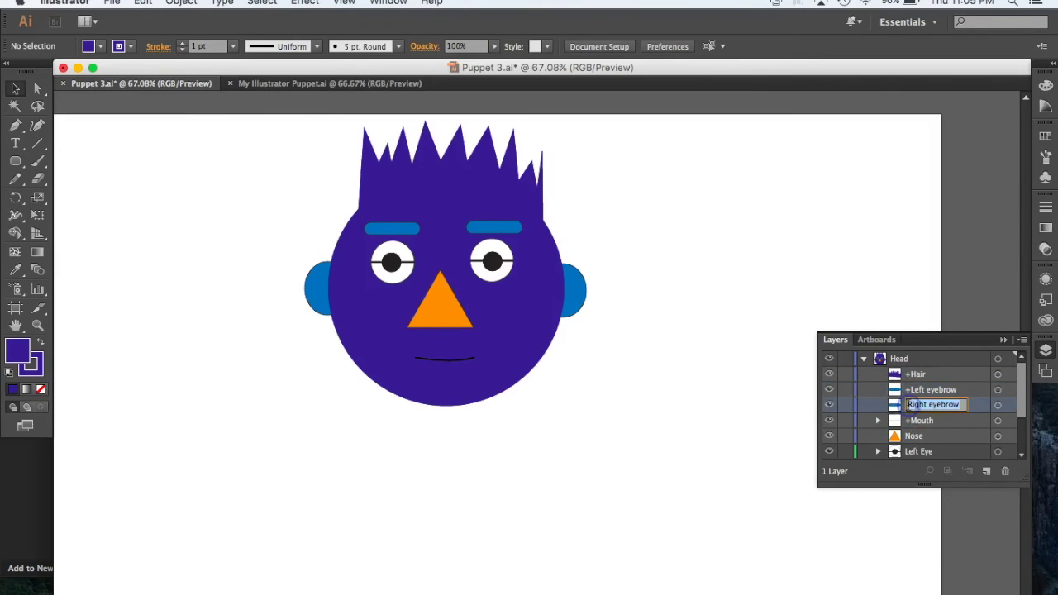
pyautogui.press('Left')
pyautogui.write('+')
pyautogui.press('Return')
# - Rename the Nose layer as +Nose
pyautogui.scroll(-2, 913, 425)
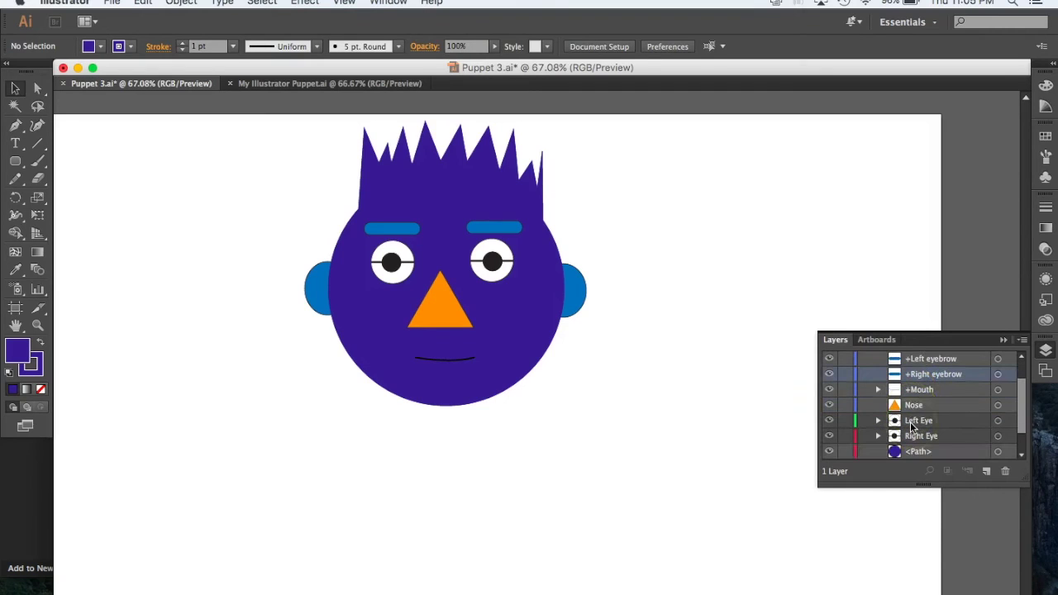
pyautogui.doubleClick(909, 407)
pyautogui.press('Left')
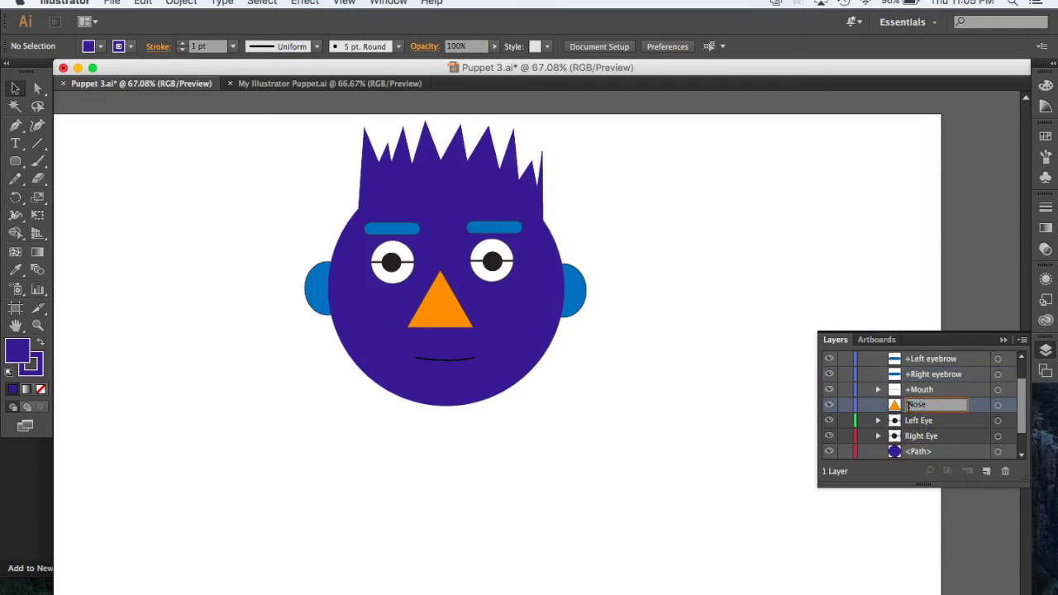
pyautogui.press('Return')
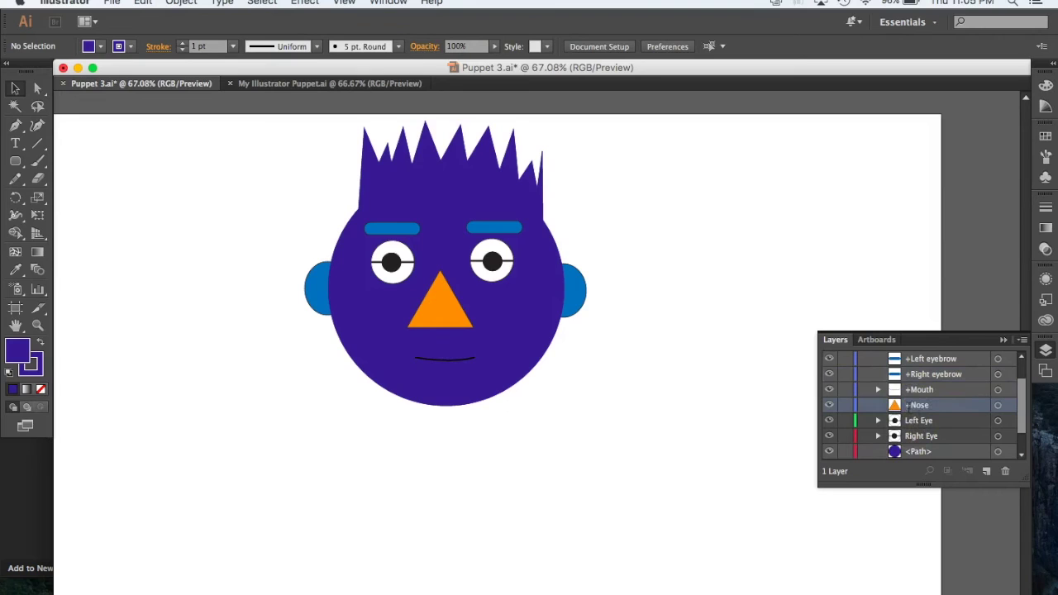
# - Expand the Left Eye group and rename the group itself as +Left Eye
pyautogui.doubleClick(907, 420)
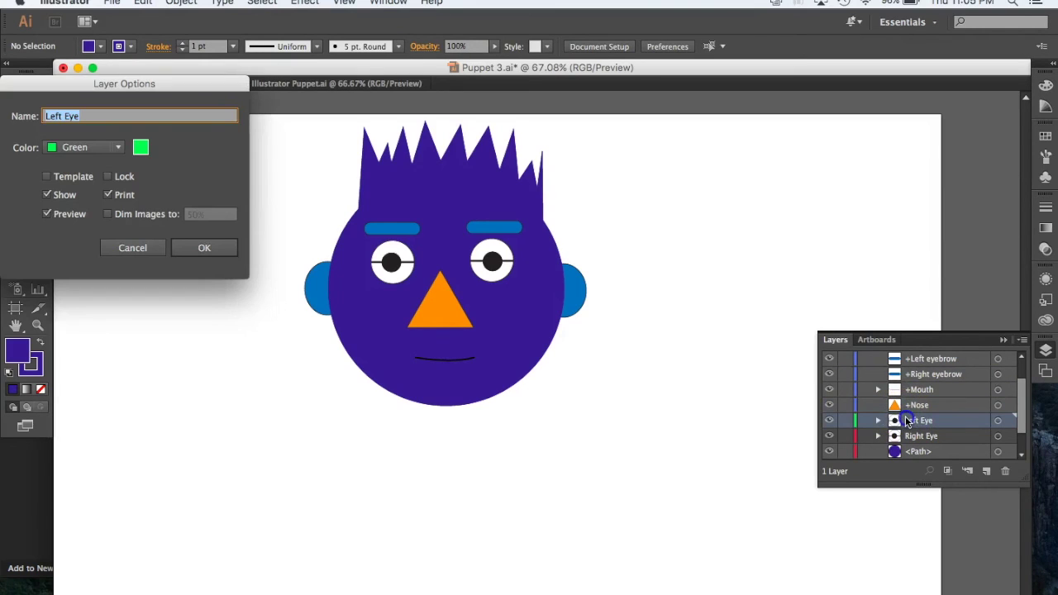
pyautogui.click(149, 248)
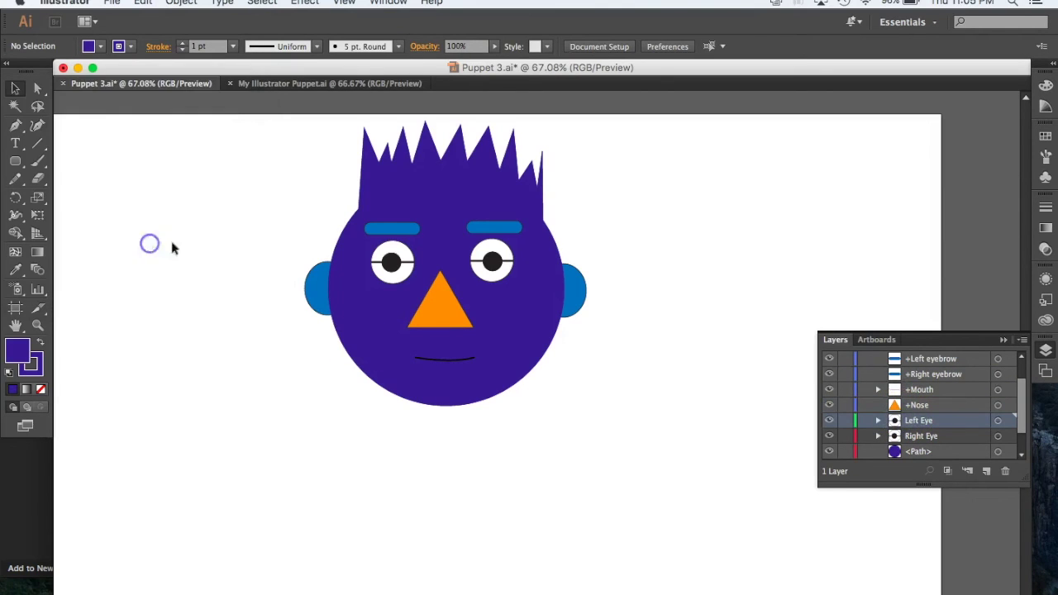
pyautogui.click(878, 421)
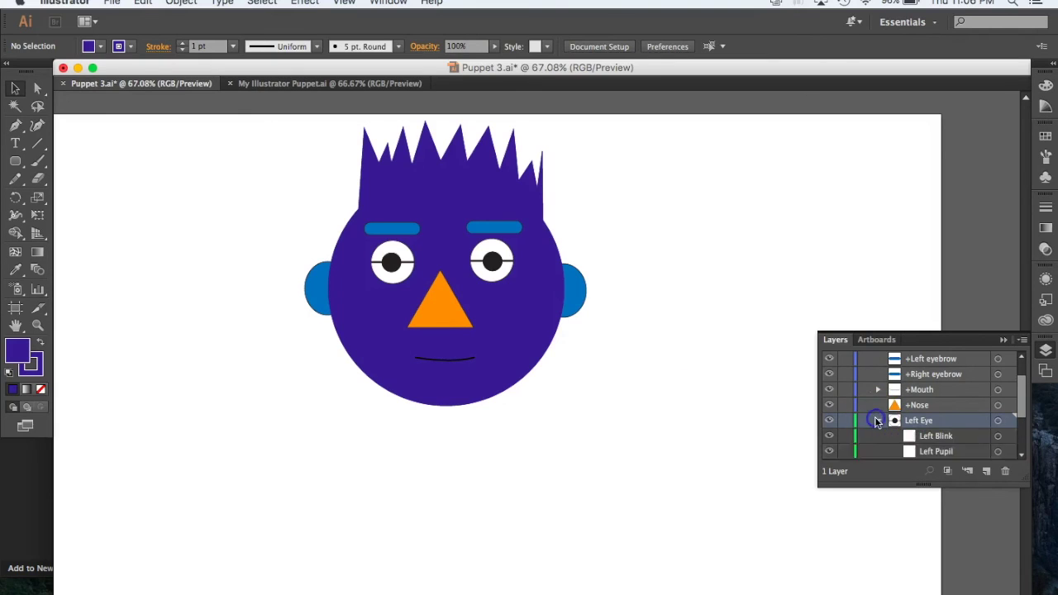
pyautogui.scroll(-5, 888, 424)
pyautogui.scroll(4, 889, 424)
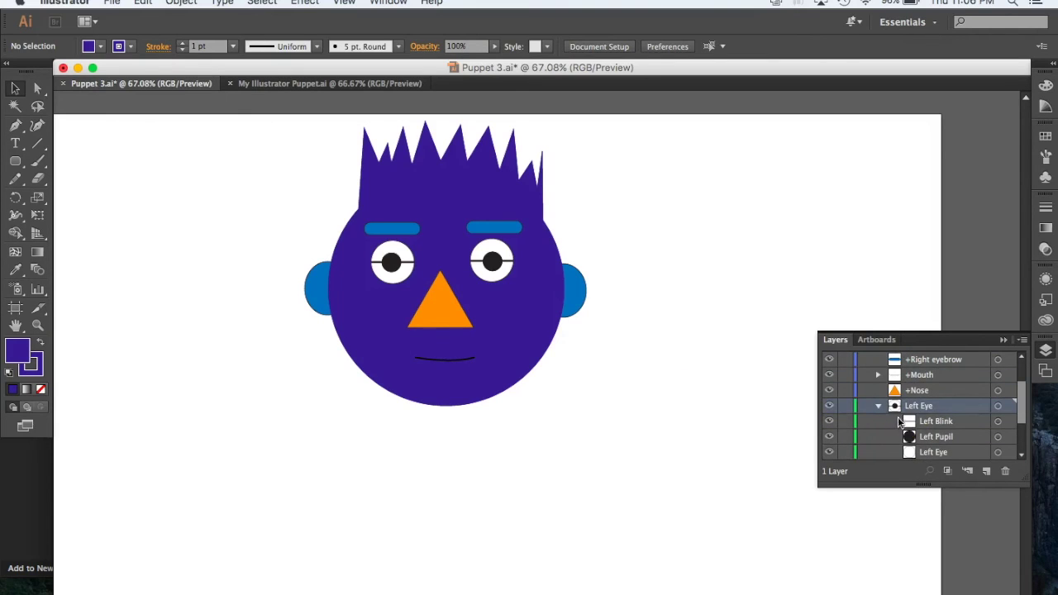
pyautogui.doubleClick(912, 406)
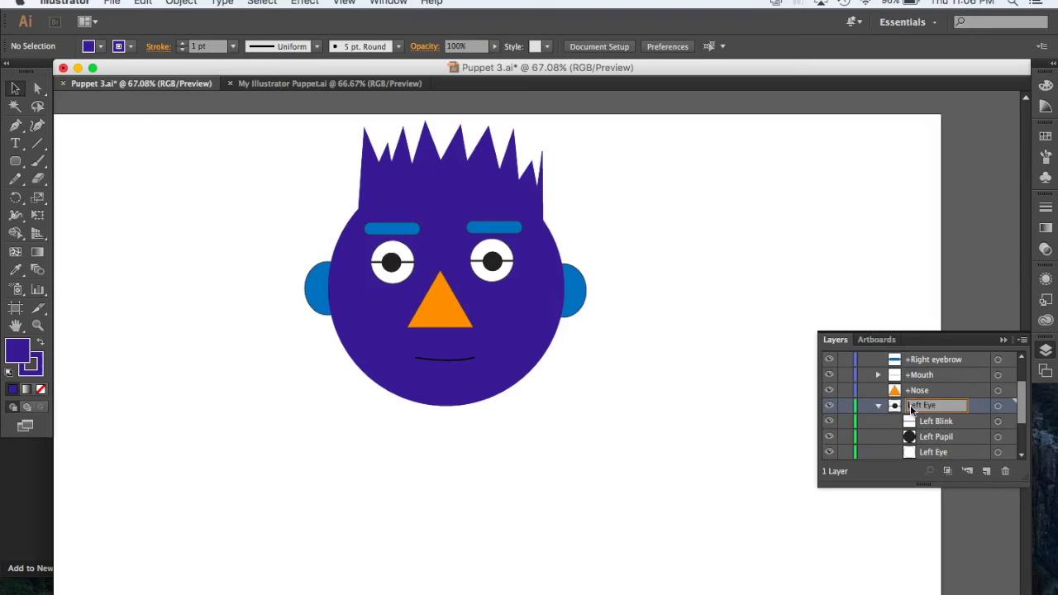
pyautogui.write('+')
pyautogui.press('Return')
# - Rename the blink and pupil layers inside the left eye group as +Left Blink and +Left Pupil
pyautogui.doubleClick(925, 422)
pyautogui.click(923, 421)
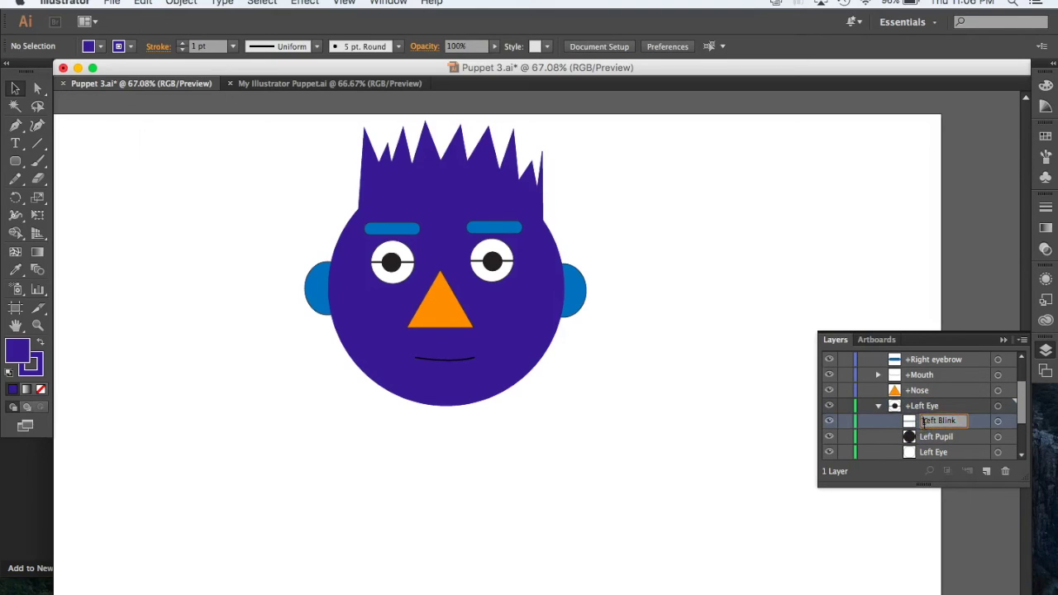
pyautogui.write('+')
pyautogui.press('Return')
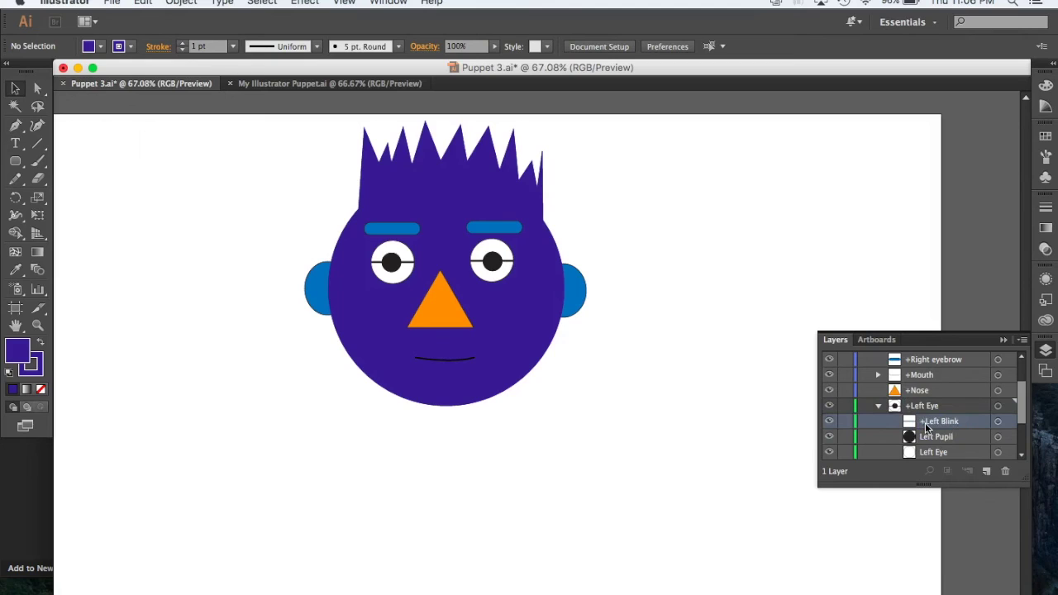
pyautogui.doubleClick(924, 435)
pyautogui.click(923, 435)
pyautogui.write('+')
pyautogui.press('Return')
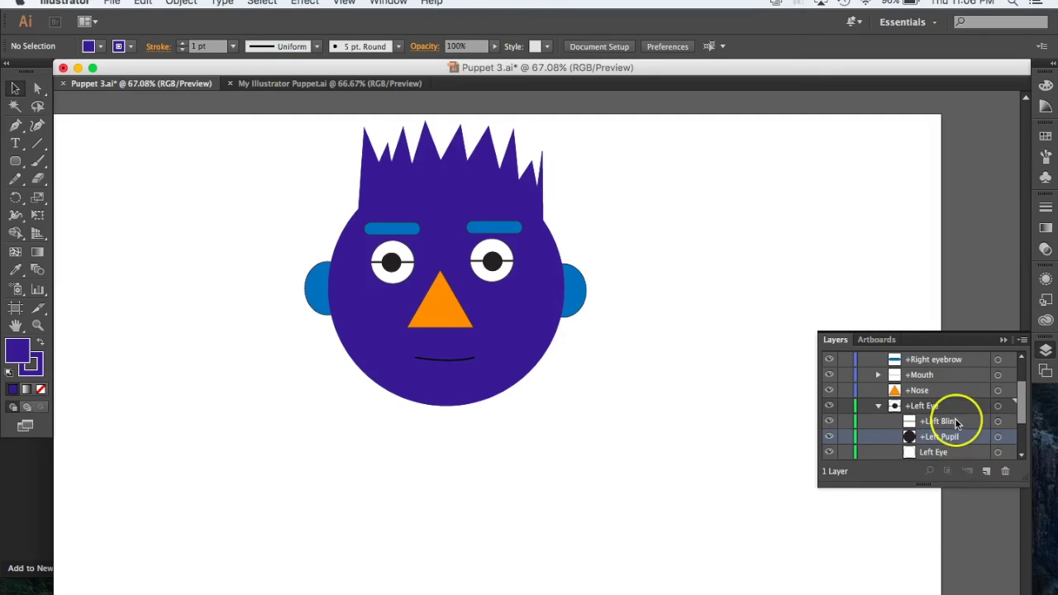
# - Rename the Left Eye item inside the left eye group as +Left Eye and the Right Eye group as +Right Eye
pyautogui.scroll(-3, 957, 423)
pyautogui.doubleClick(923, 390)
pyautogui.click(922, 390)
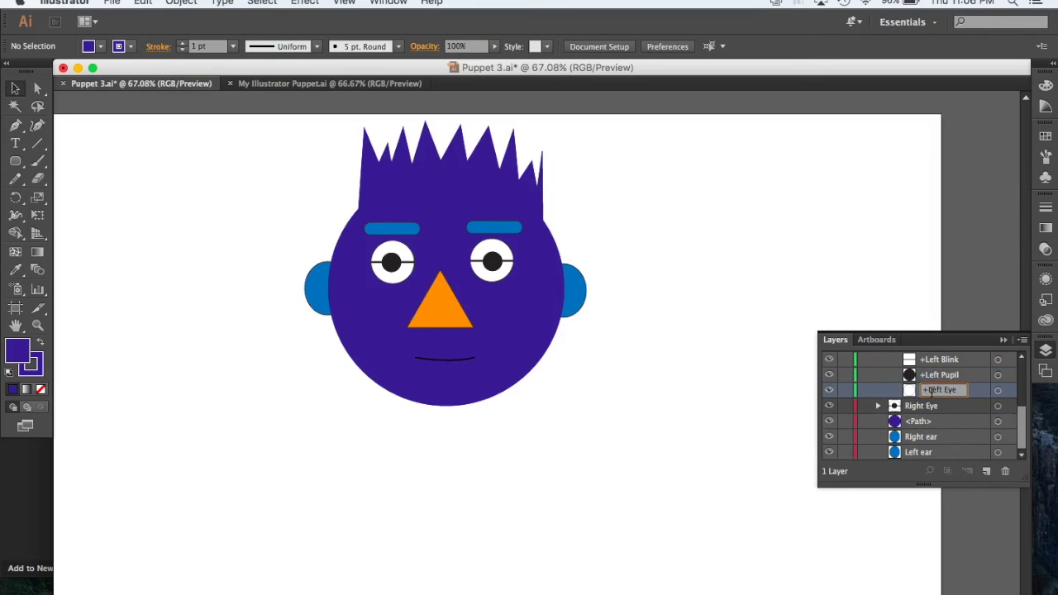
pyautogui.doubleClick(919, 406)
pyautogui.click(910, 405)
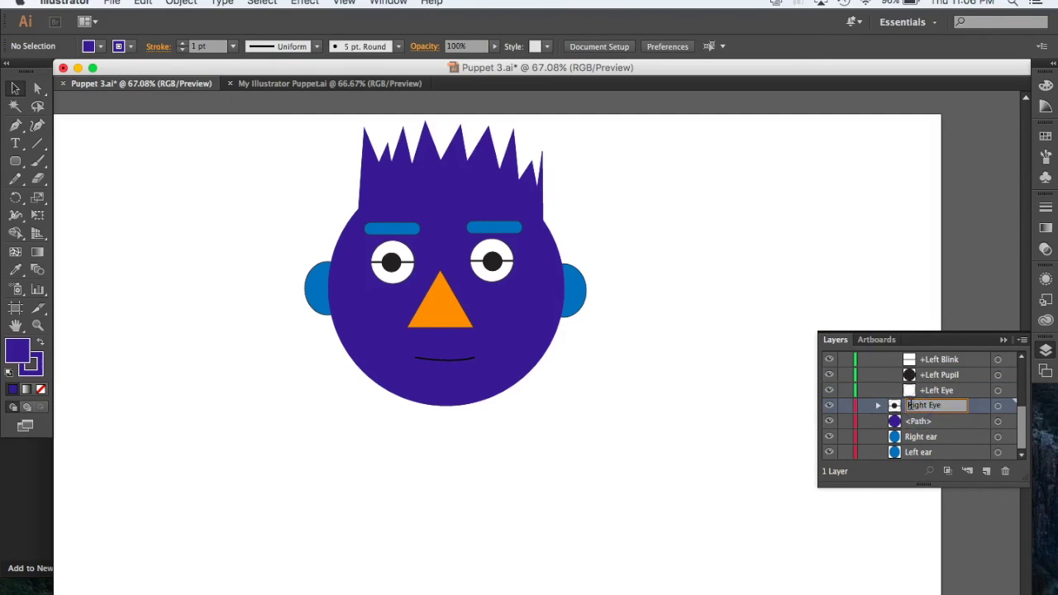
pyautogui.write('+')
# - Rename the unnamed head circle path as Head shape
pyautogui.doubleClick(909, 421)
pyautogui.write('Head shap')
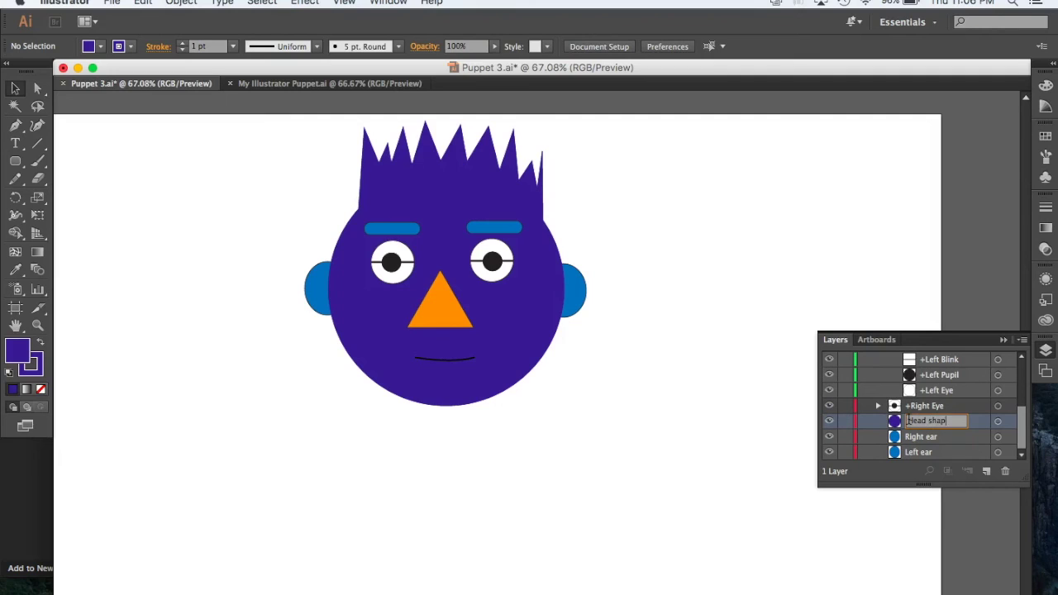
pyautogui.press('Return')
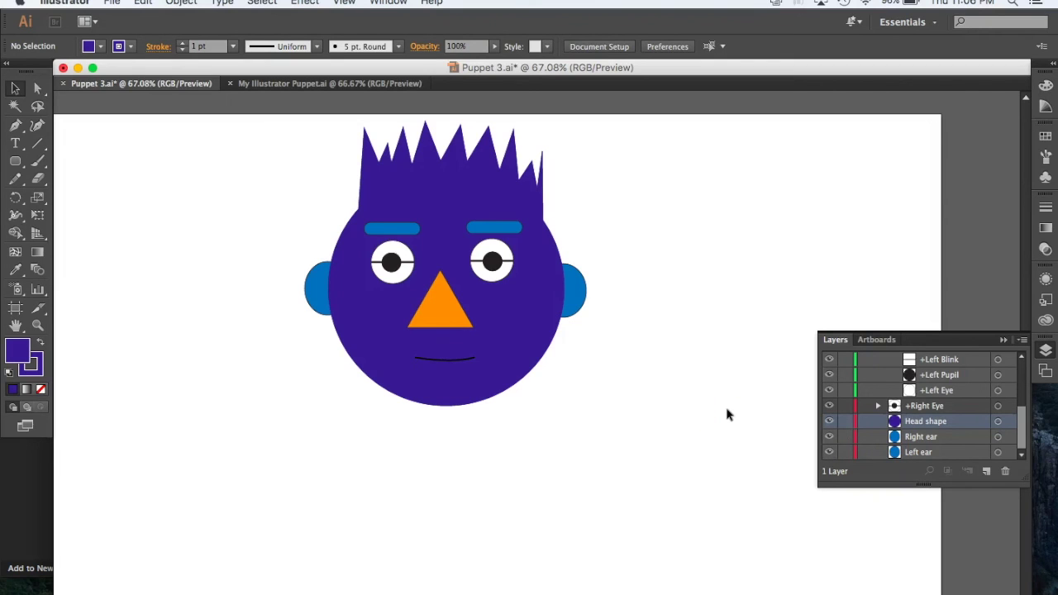
# - Save the Puppet 3 artwork and switch to Character Animator
pyautogui.click(115, 4)
pyautogui.click(107, 110)
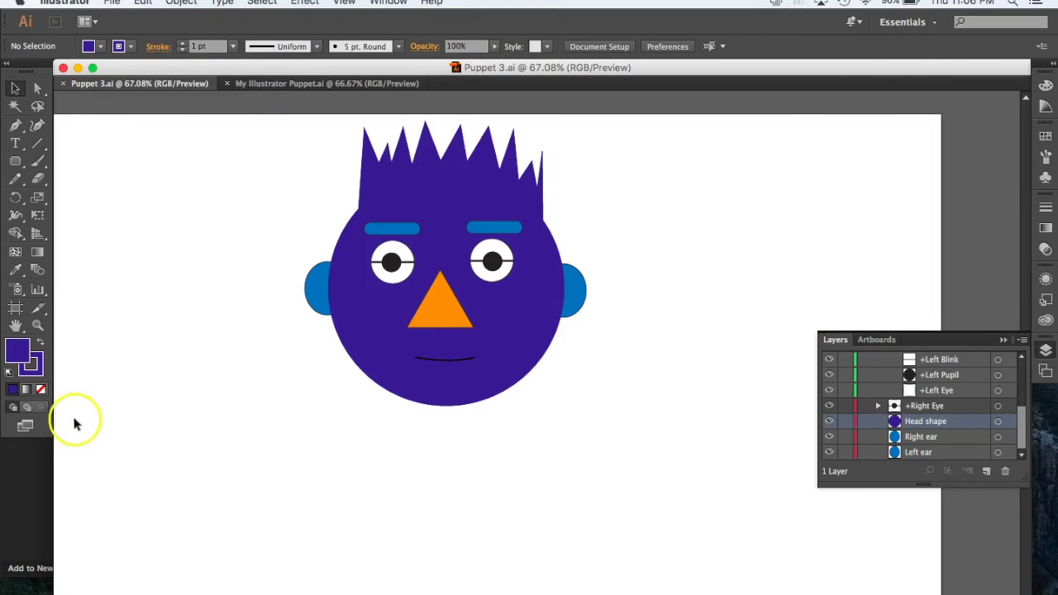
pyautogui.click(41, 472)
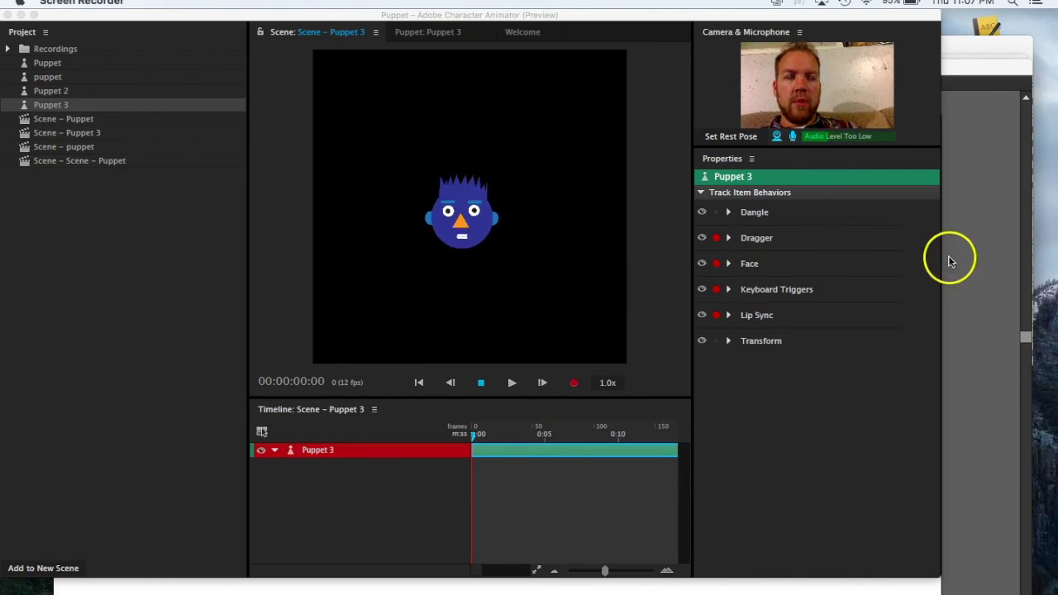
# - Return to Illustrator and review the order and + prefixes of the layers inside the Head group
pyautogui.click(980, 267)
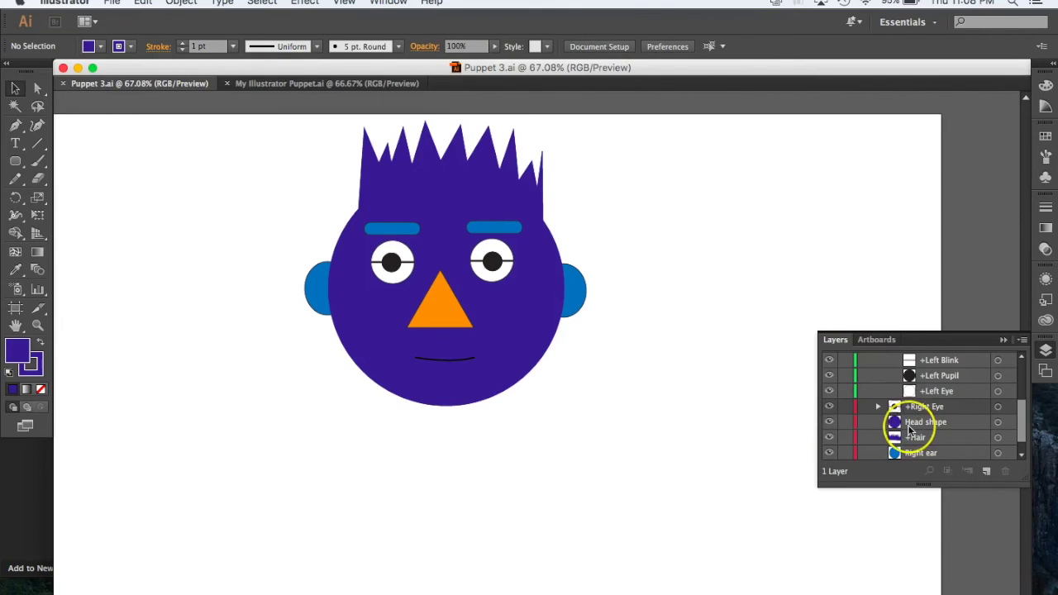
pyautogui.scroll(3, 909, 417)
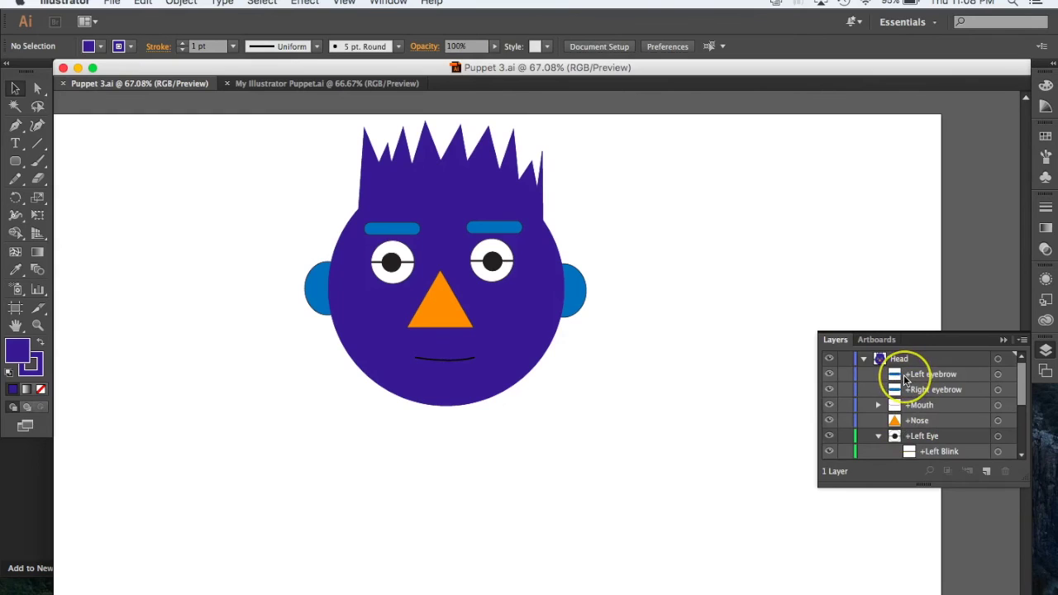
pyautogui.scroll(-3, 904, 372)
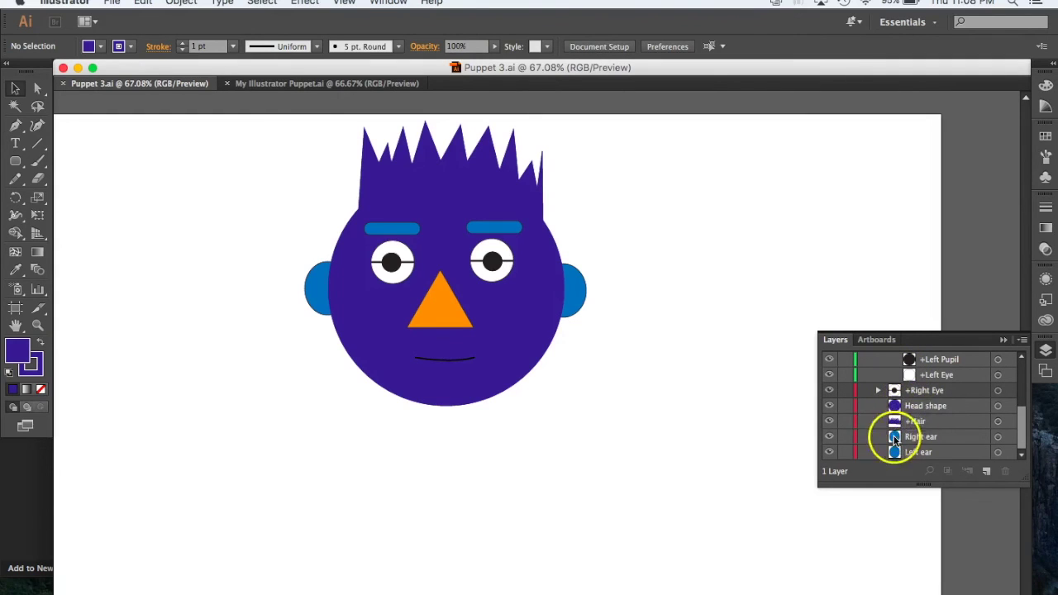
pyautogui.scroll(3, 909, 413)
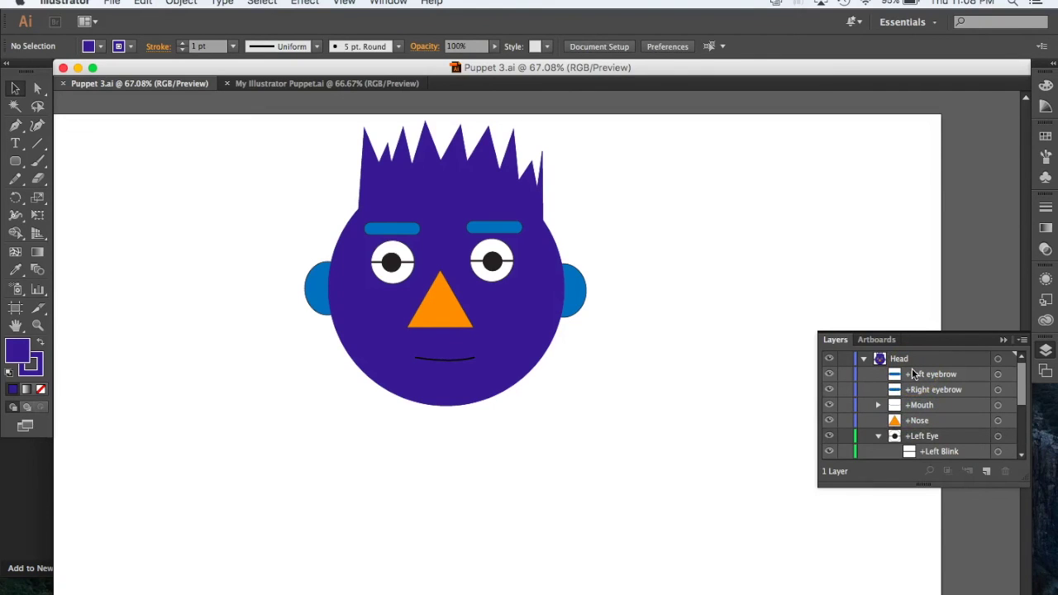
pyautogui.scroll(-3, 911, 367)
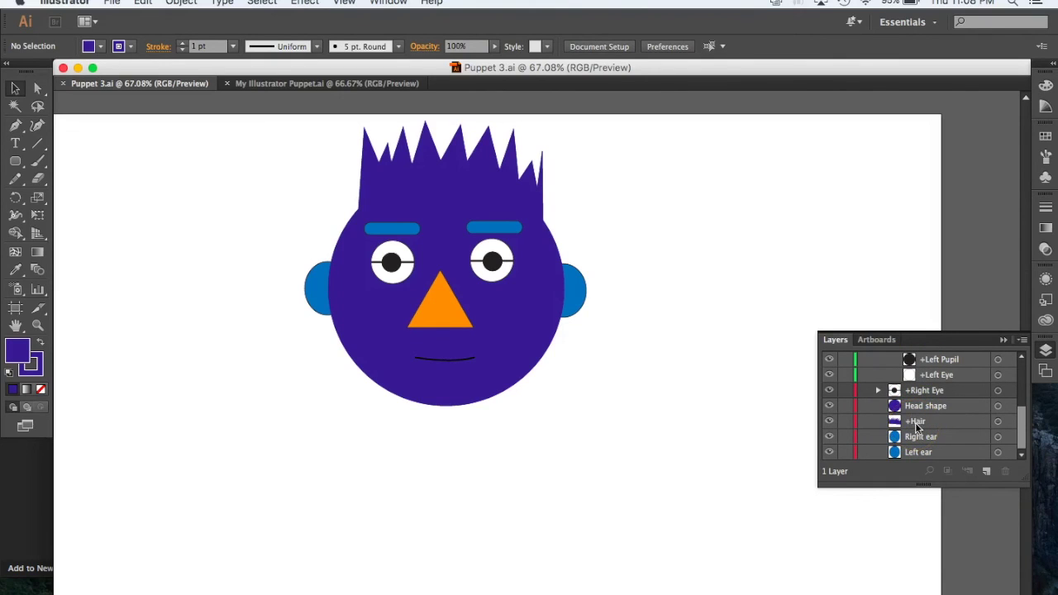
# - Switch to Character Animator and check how the independent hair, eyebrows, eyes and nose move with the head in the Puppet 3 scene
pyautogui.click(872, 421)
pyautogui.click(7, 502)
pyautogui.click(468, 351)
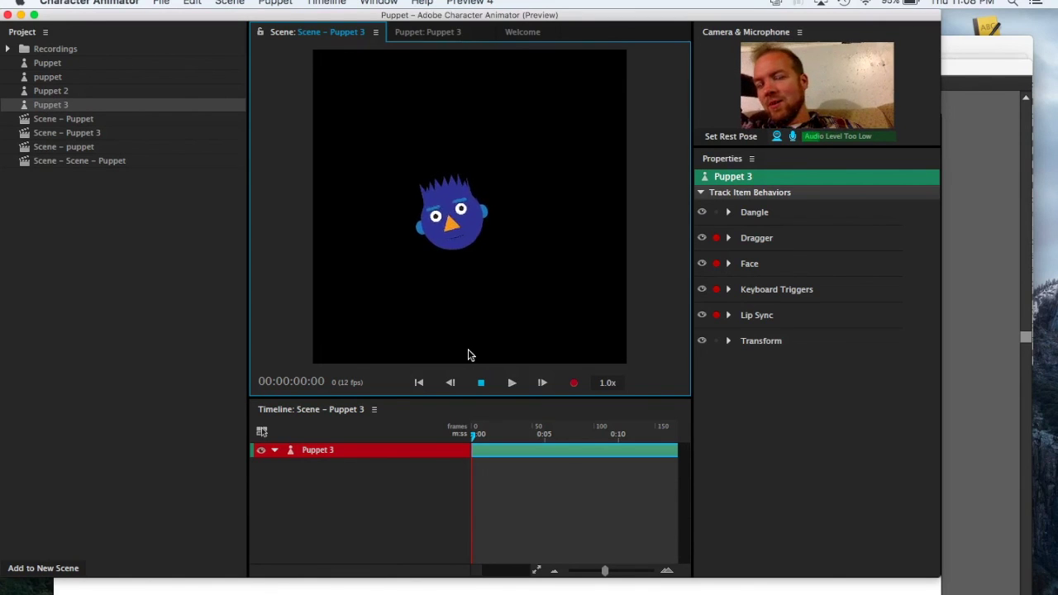
pyautogui.click(540, 309)
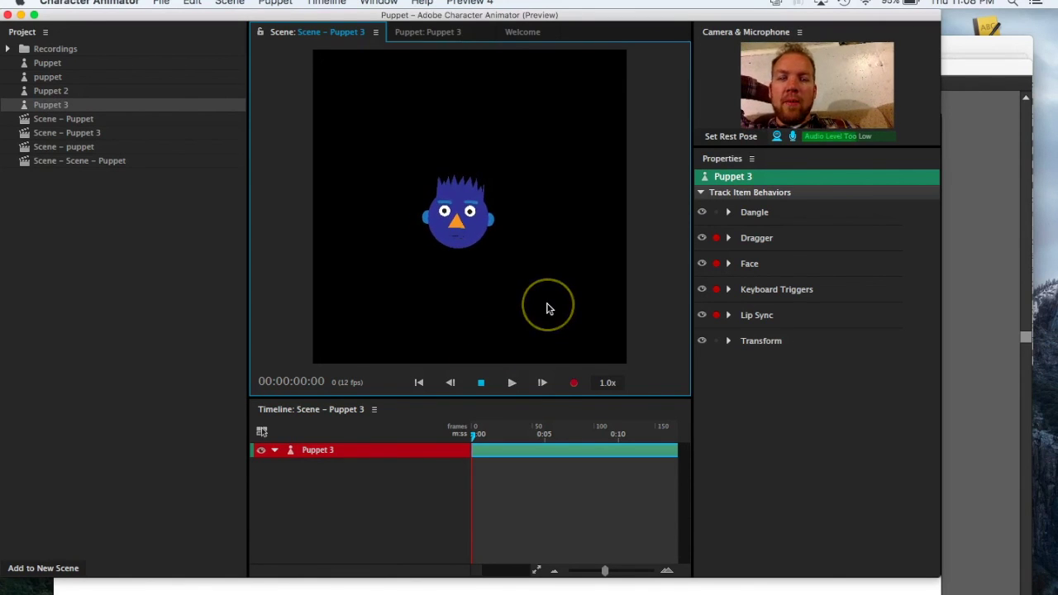